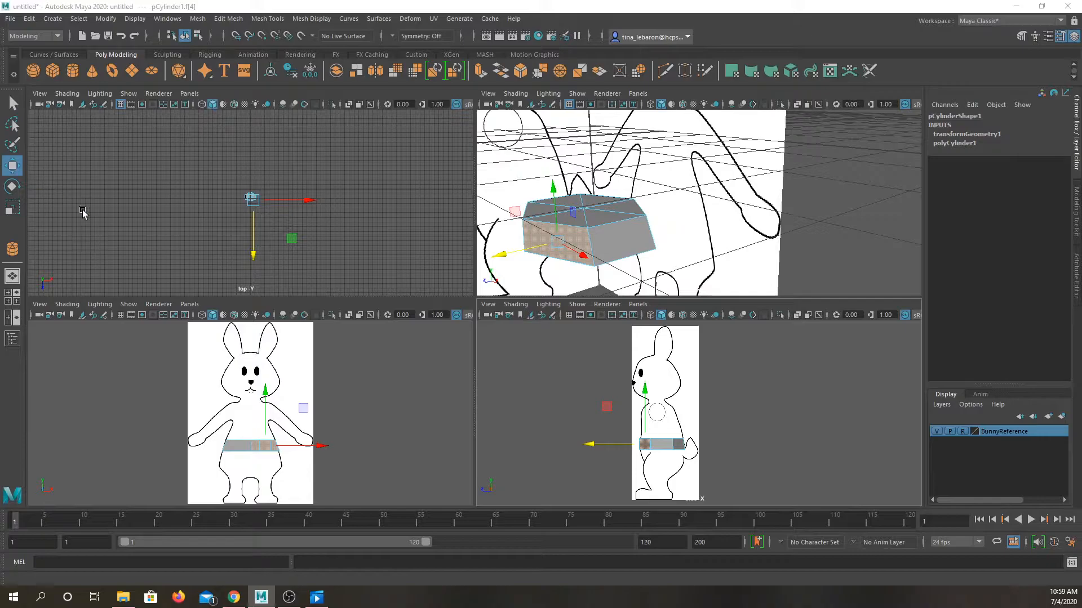
Step: Open the Move tool's settings, expand the symmetry options and set the axis orientation to World
{"action": "double_click", "coordinate": [12, 166]}
{"action": "left_click_drag", "start_coordinate": [295, 39], "coordinate": [160, 134]}
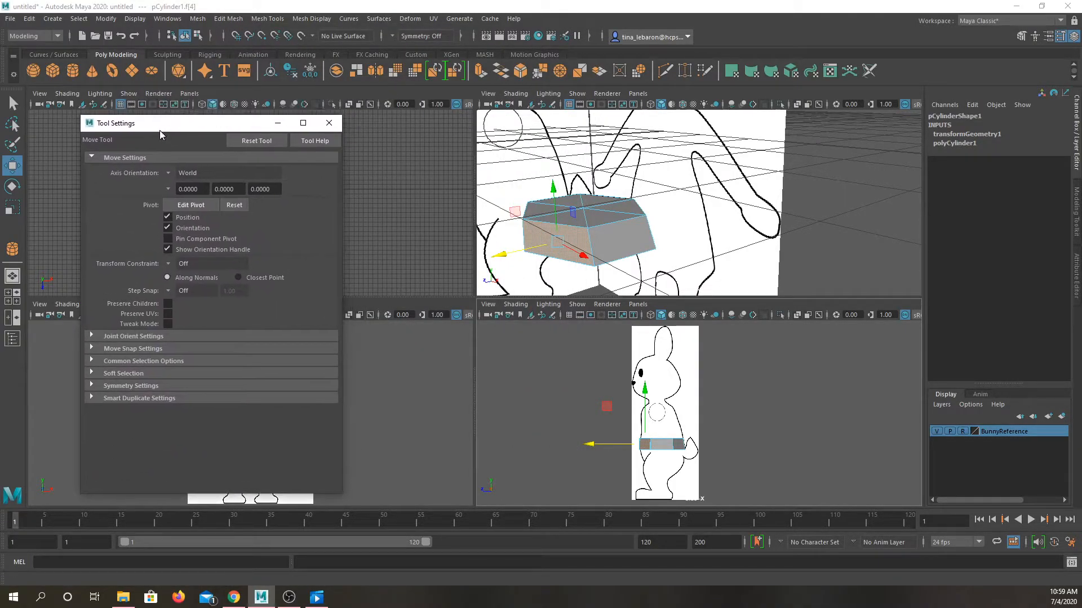
{"action": "left_click", "coordinate": [91, 385]}
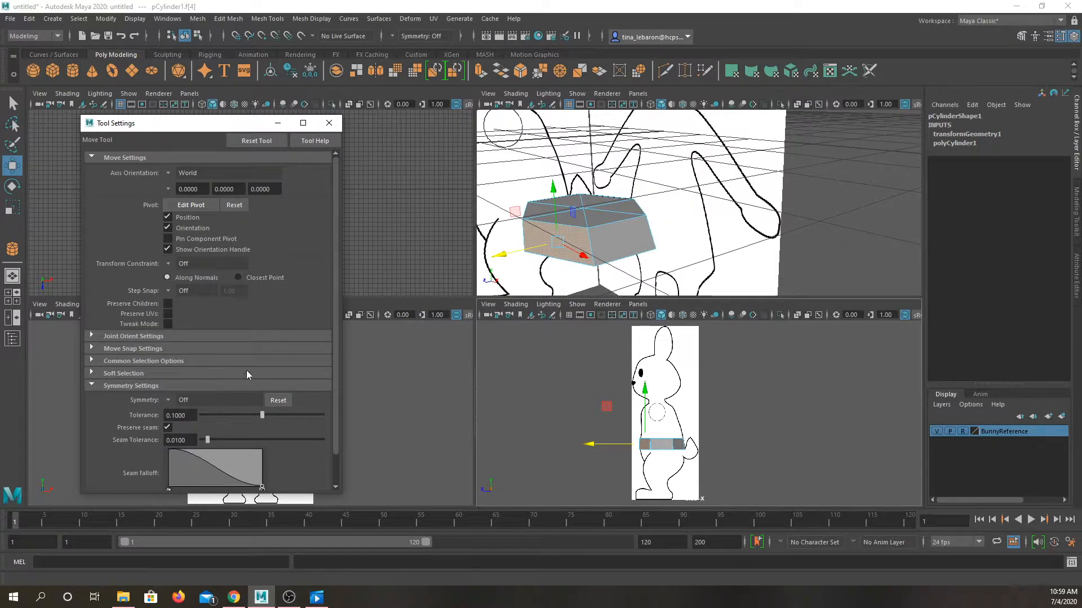
{"action": "left_click", "coordinate": [169, 176]}
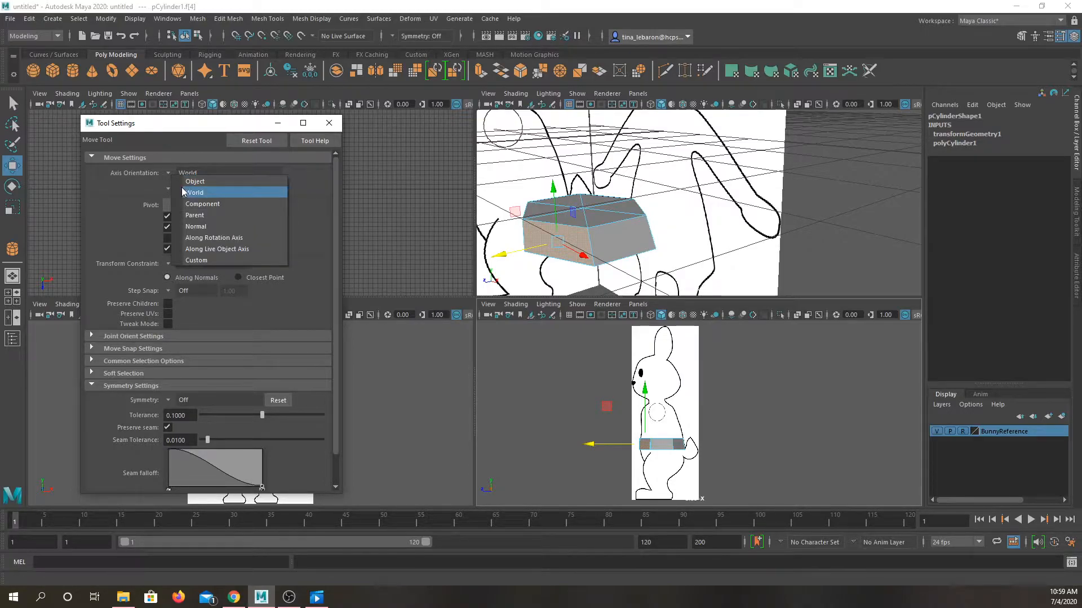
{"action": "left_click", "coordinate": [189, 192]}
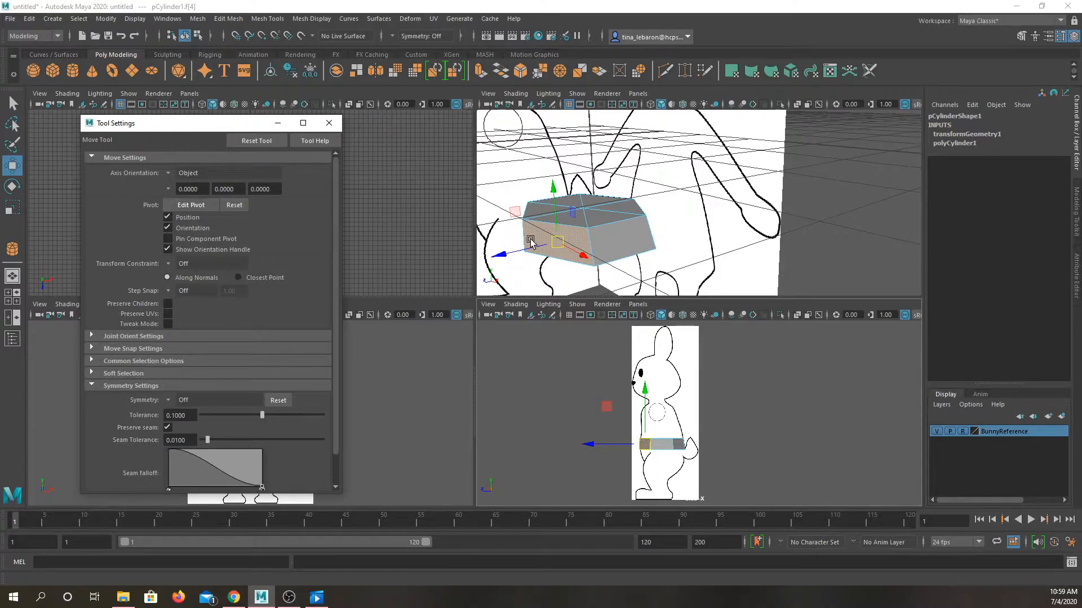
{"action": "left_click", "coordinate": [186, 174]}
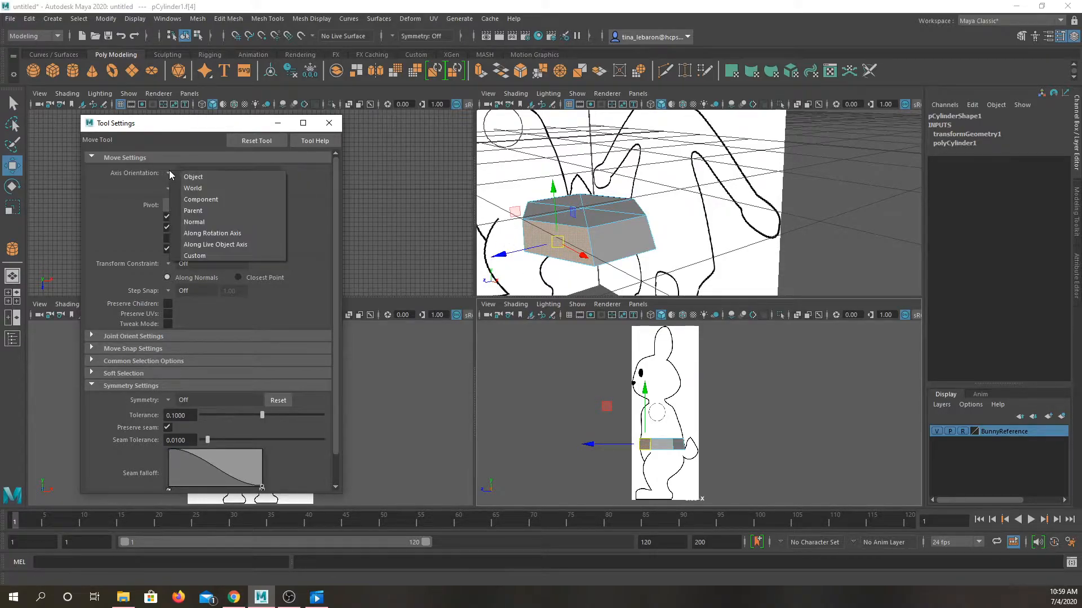
{"action": "left_click", "coordinate": [204, 184]}
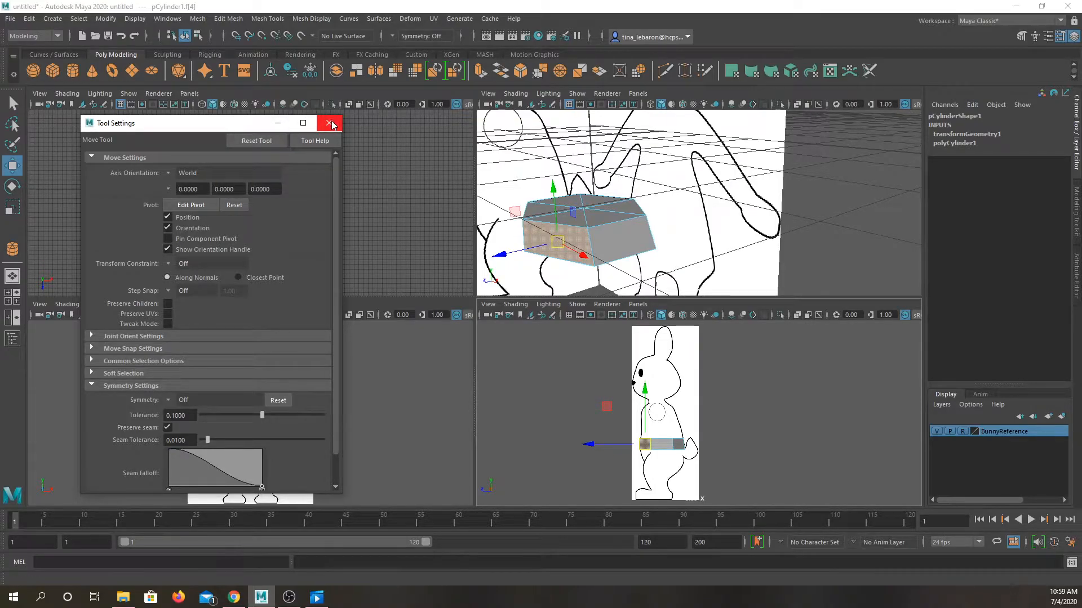
{"action": "left_click", "coordinate": [169, 174]}
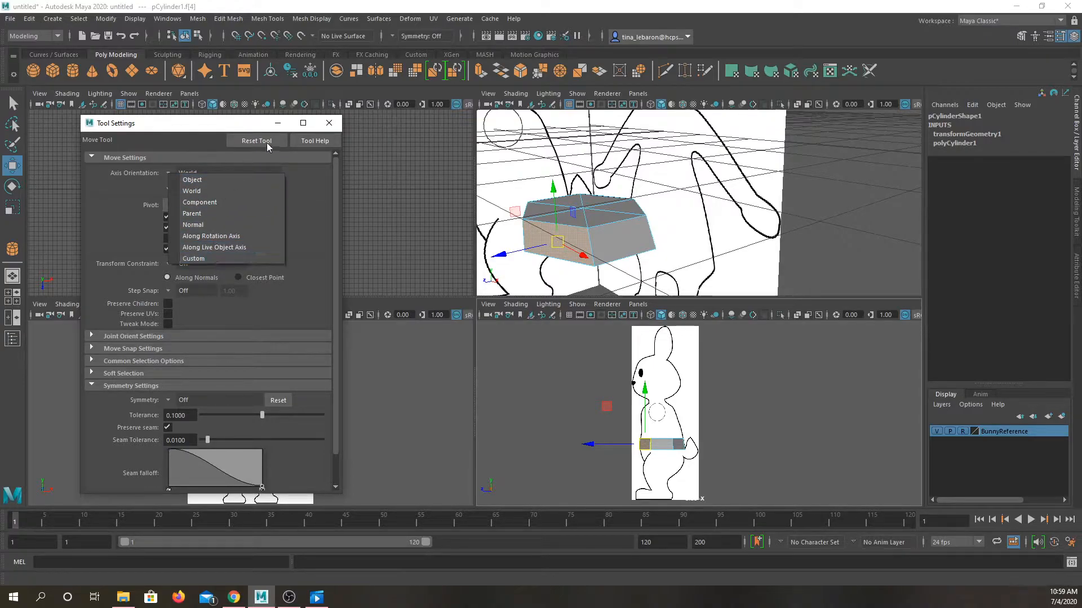
{"action": "left_click", "coordinate": [326, 126]}
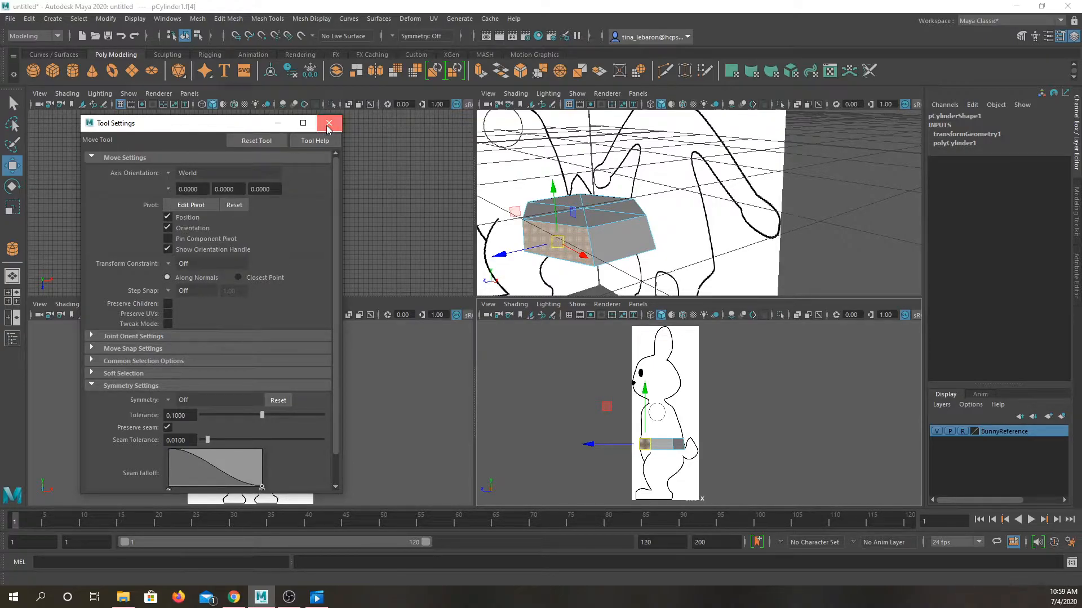
{"action": "left_click", "coordinate": [326, 127]}
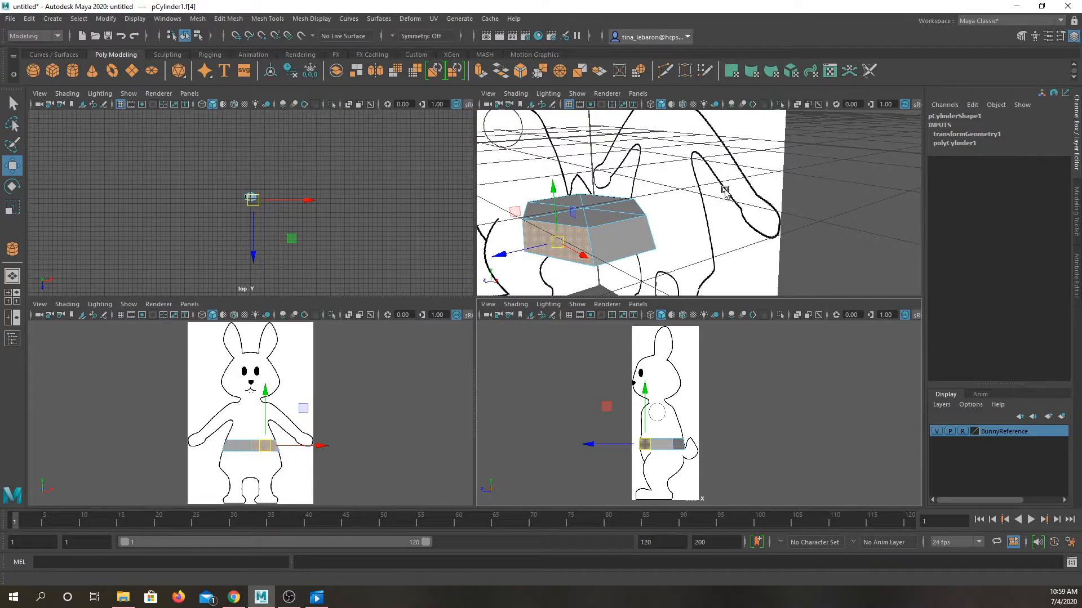
Step: Try to select the torso block's top faces one by one and undo the last face selections
{"action": "left_click", "coordinate": [871, 197]}
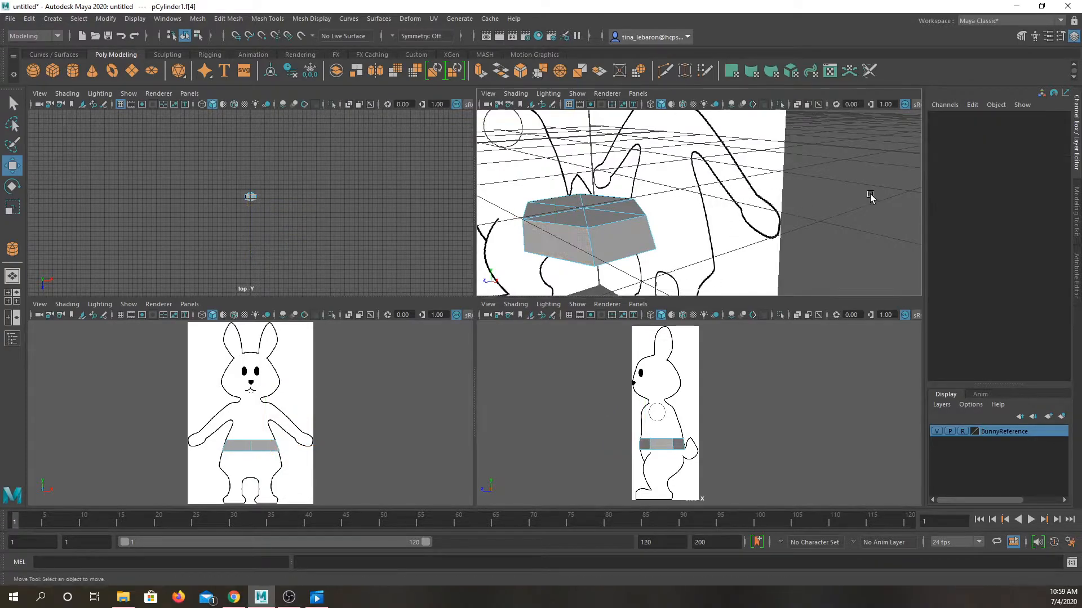
{"action": "left_click", "coordinate": [569, 214]}
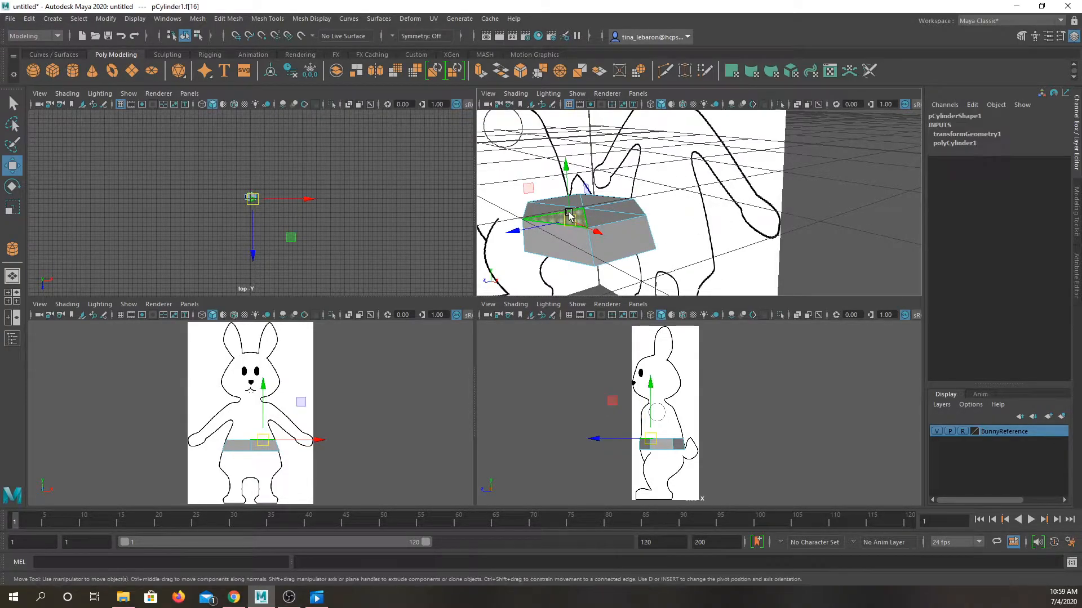
{"action": "left_click", "coordinate": [625, 206], "text": "shift"}
{"action": "left_click", "coordinate": [626, 207], "text": "shift"}
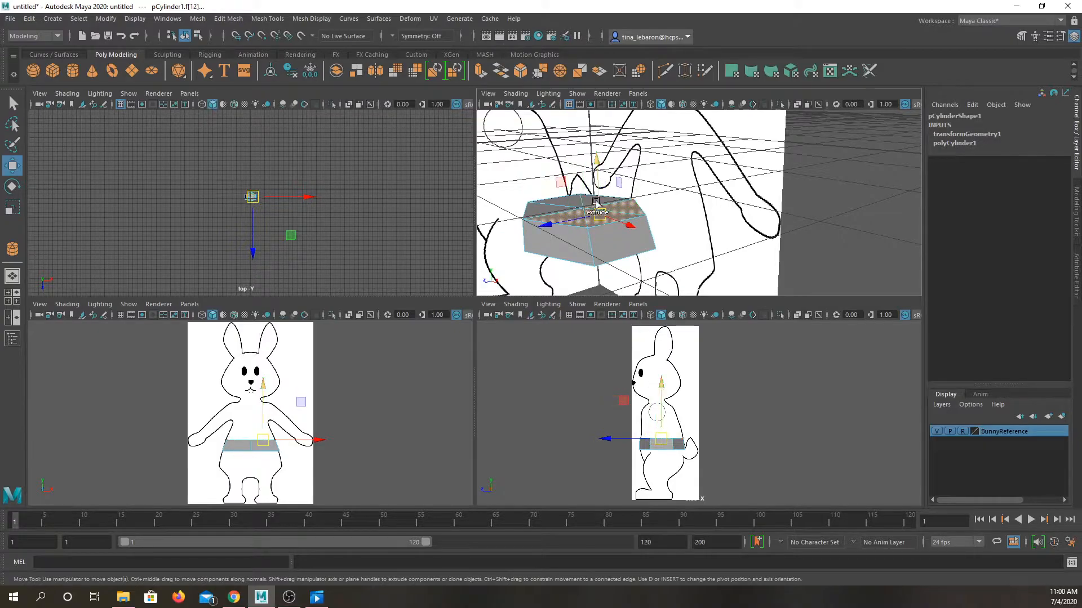
{"action": "left_click", "coordinate": [591, 204], "text": "shift"}
{"action": "left_click", "coordinate": [570, 203], "text": "shift"}
{"action": "left_click", "coordinate": [546, 211], "text": "shift"}
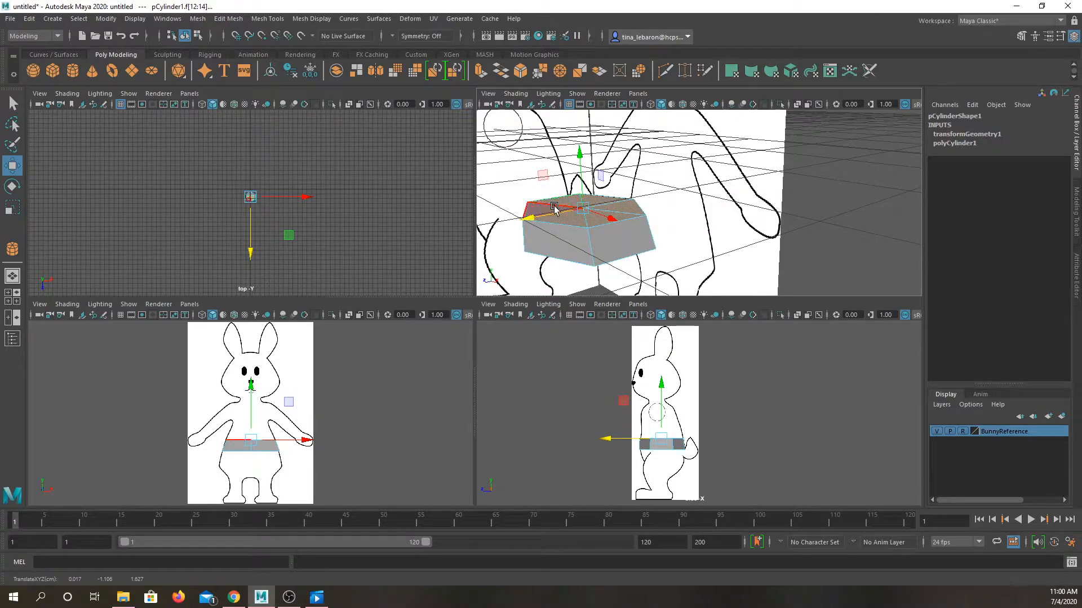
{"action": "key", "text": "ctrl+z"}
{"action": "key", "text": "ctrl+z"}
{"action": "key", "text": "ctrl+z"}
{"action": "key", "text": "ctrl+z"}
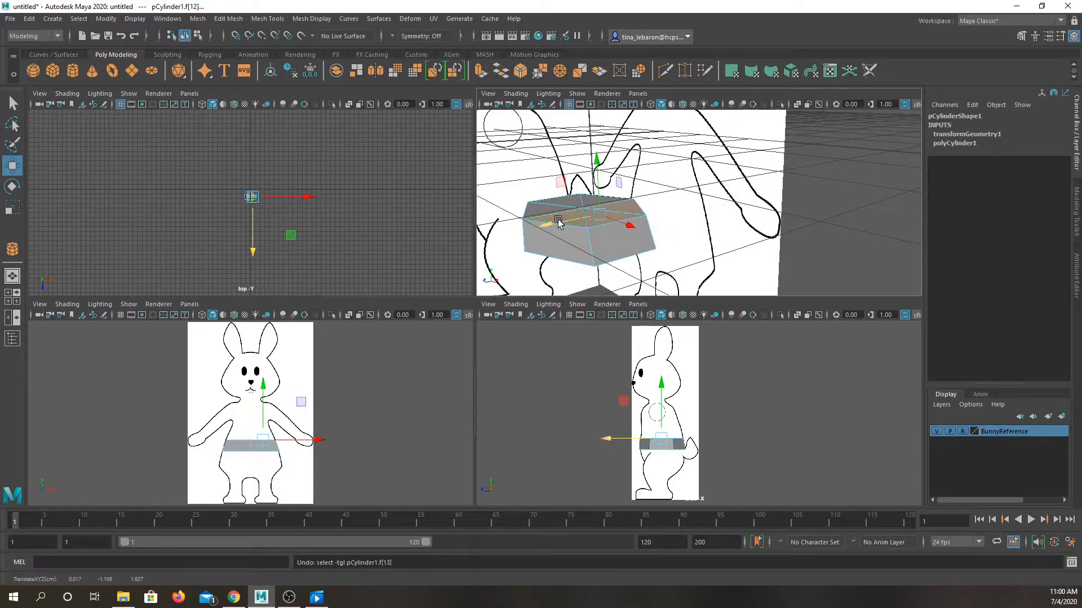
Step: Try selecting all faces of the torso block and deselecting the side faces, undo it and clear the selection
{"action": "left_click_drag", "start_coordinate": [196, 414], "coordinate": [298, 446]}
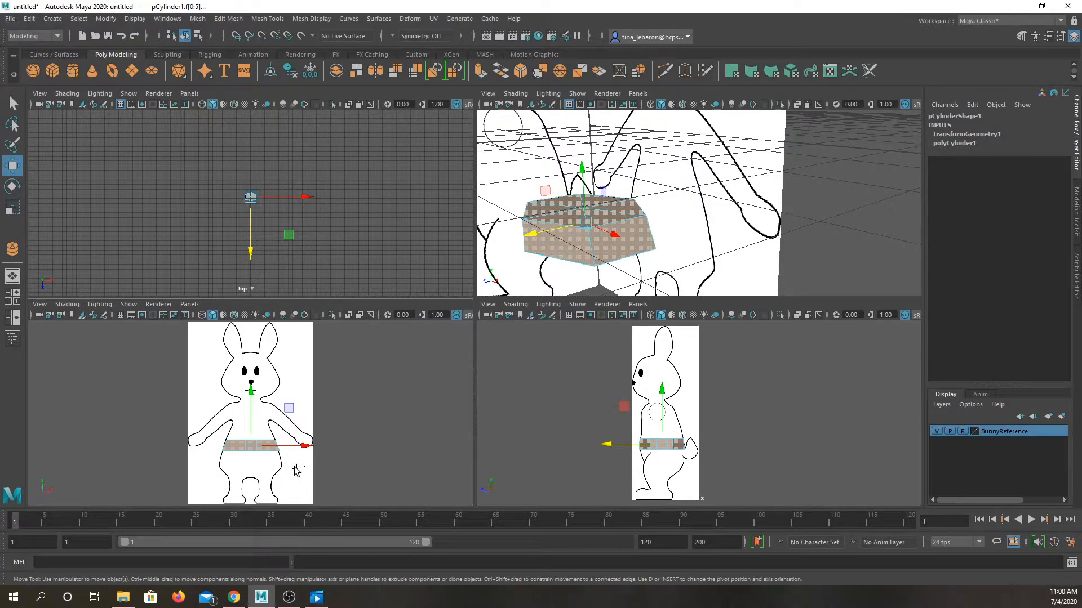
{"action": "left_click_drag", "start_coordinate": [213, 446], "coordinate": [213, 447], "text": "ctrl"}
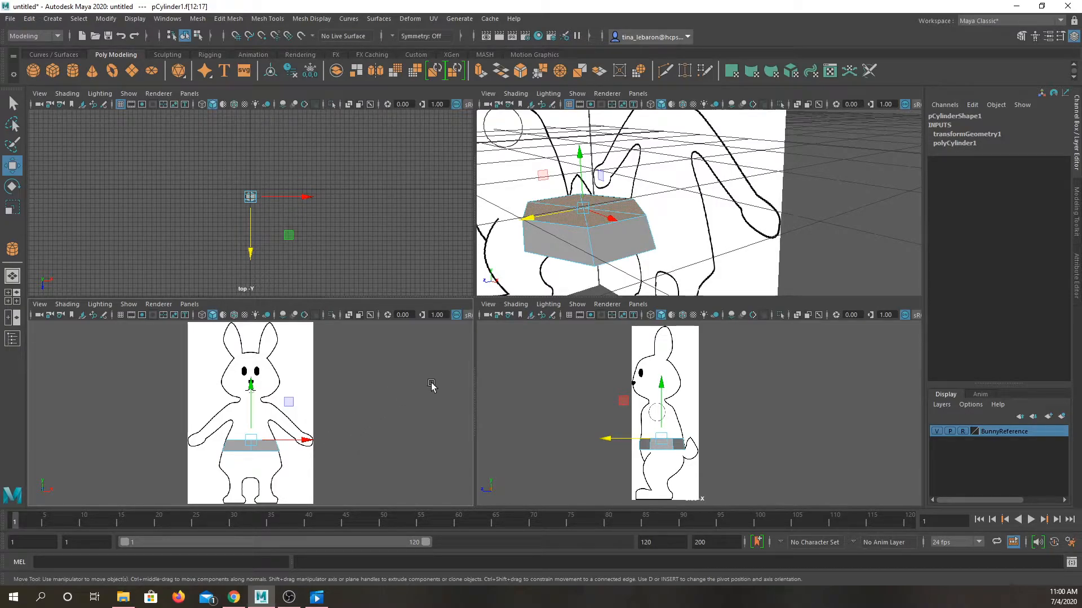
{"action": "left_click", "coordinate": [572, 217], "text": "shift"}
{"action": "double_click", "coordinate": [571, 217], "text": "shift"}
{"action": "left_click", "coordinate": [572, 219], "text": "shift"}
{"action": "left_click", "coordinate": [579, 251], "text": "shift"}
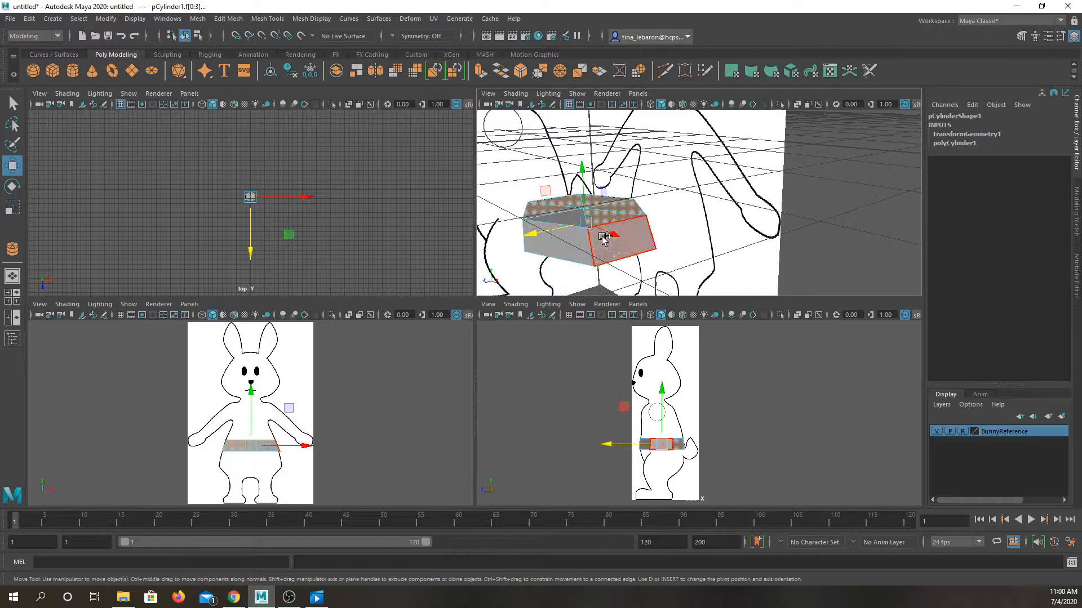
{"action": "left_click", "coordinate": [641, 245], "text": "shift"}
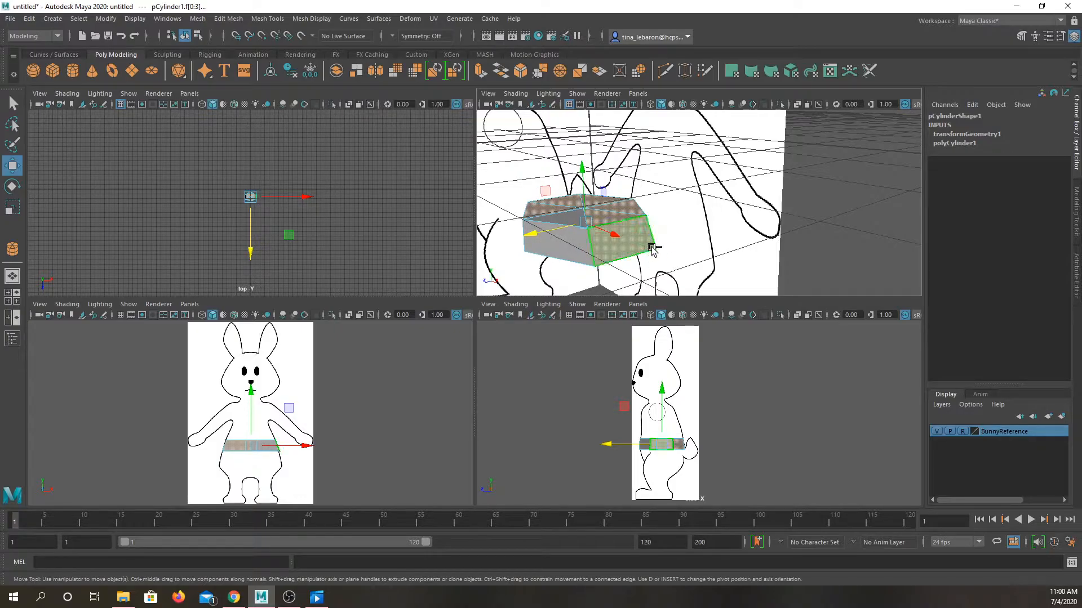
{"action": "key", "text": "ctrl+z"}
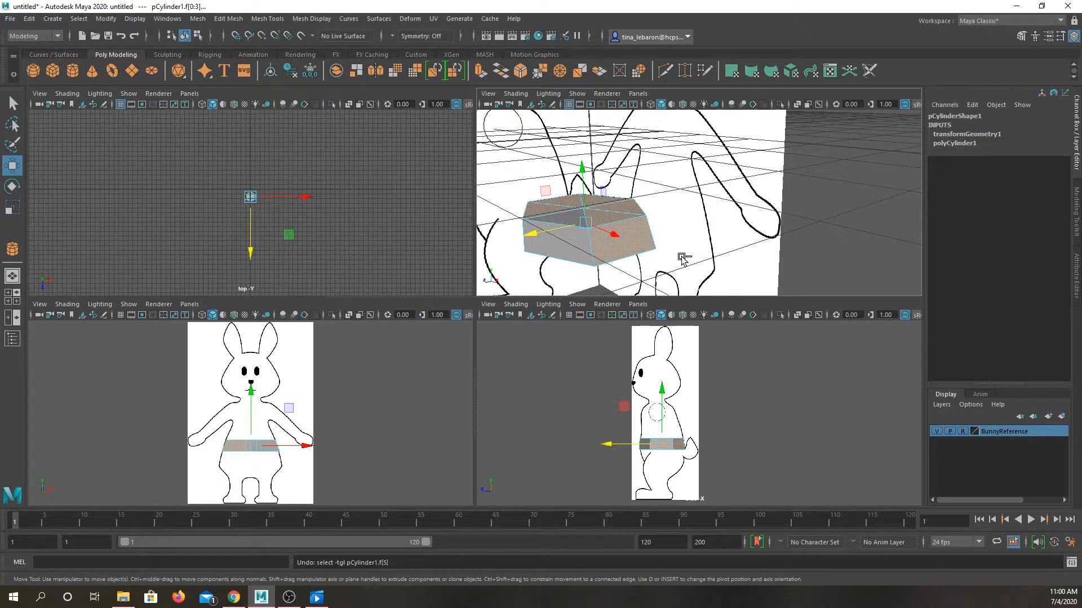
{"action": "key", "text": "ctrl+z"}
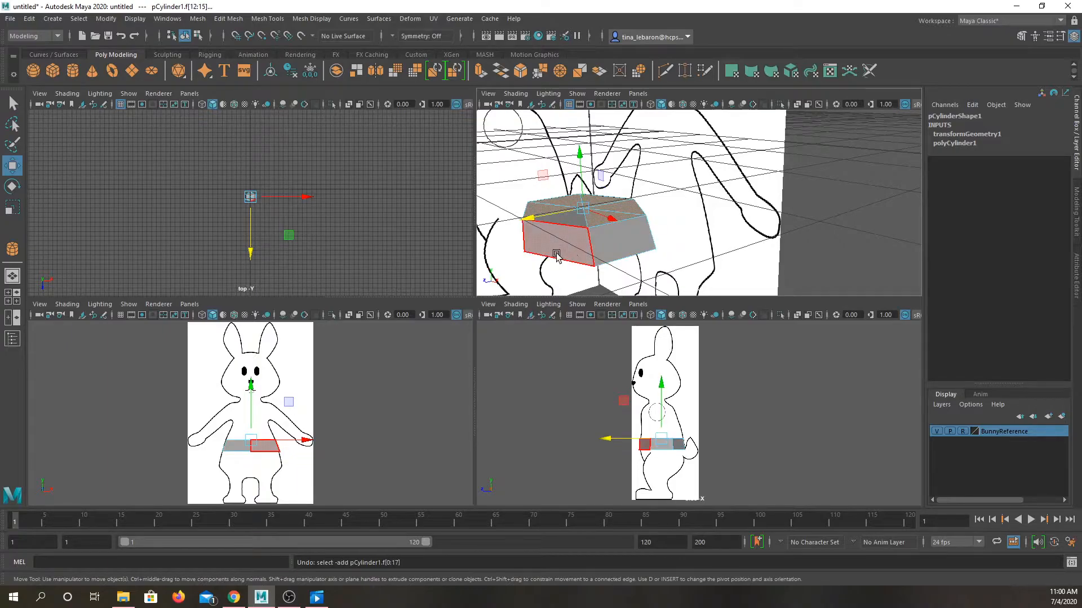
{"action": "left_click", "coordinate": [449, 231]}
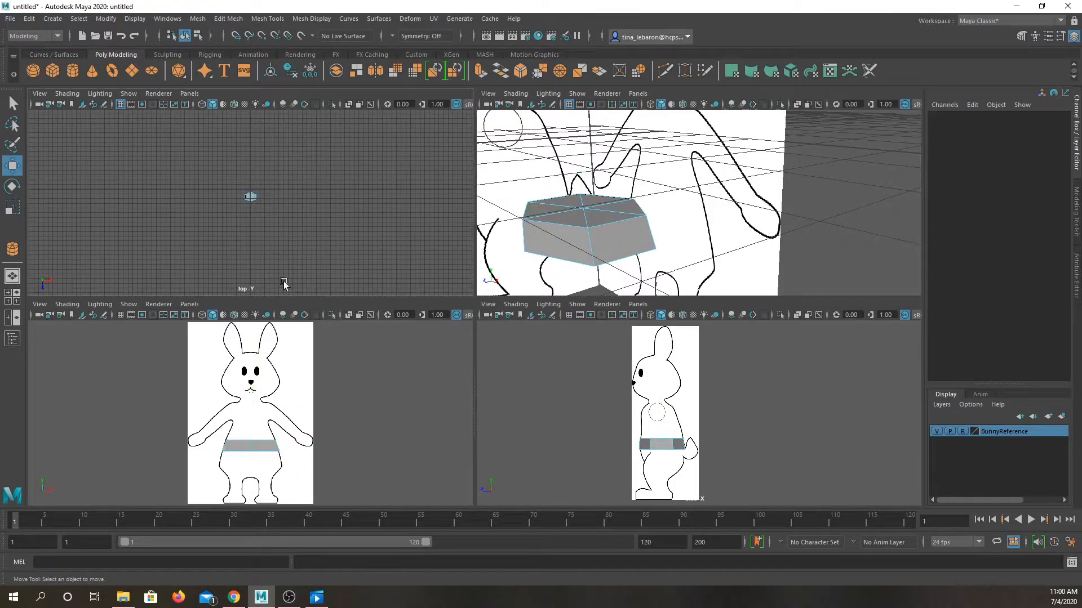
Step: Select only the top faces of the torso block, leaving its ring of side faces out of the selection
{"action": "left_click_drag", "start_coordinate": [218, 434], "coordinate": [292, 460]}
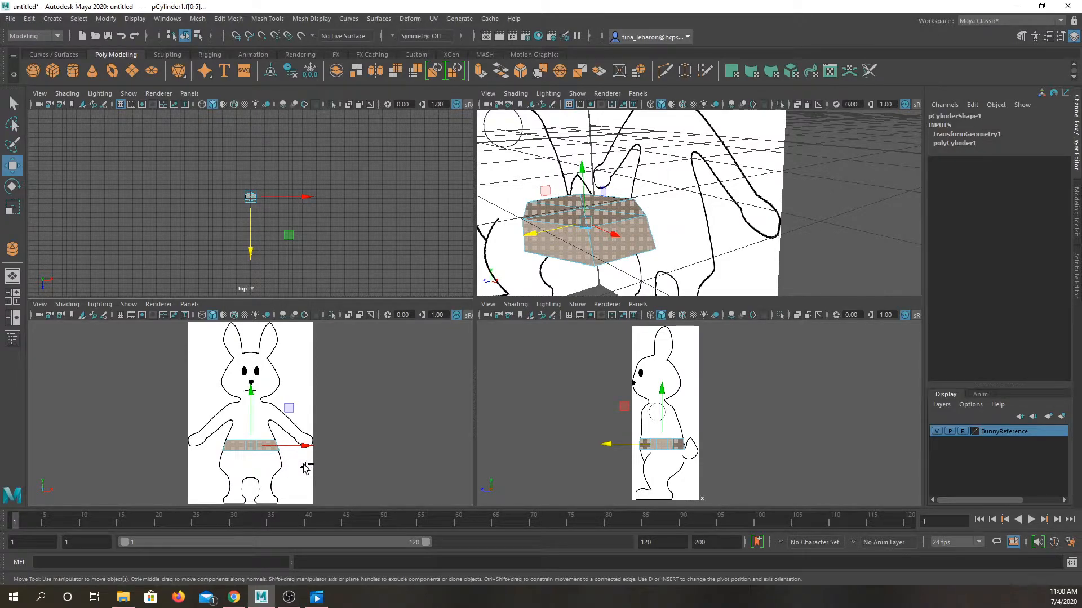
{"action": "left_click", "coordinate": [217, 449]}
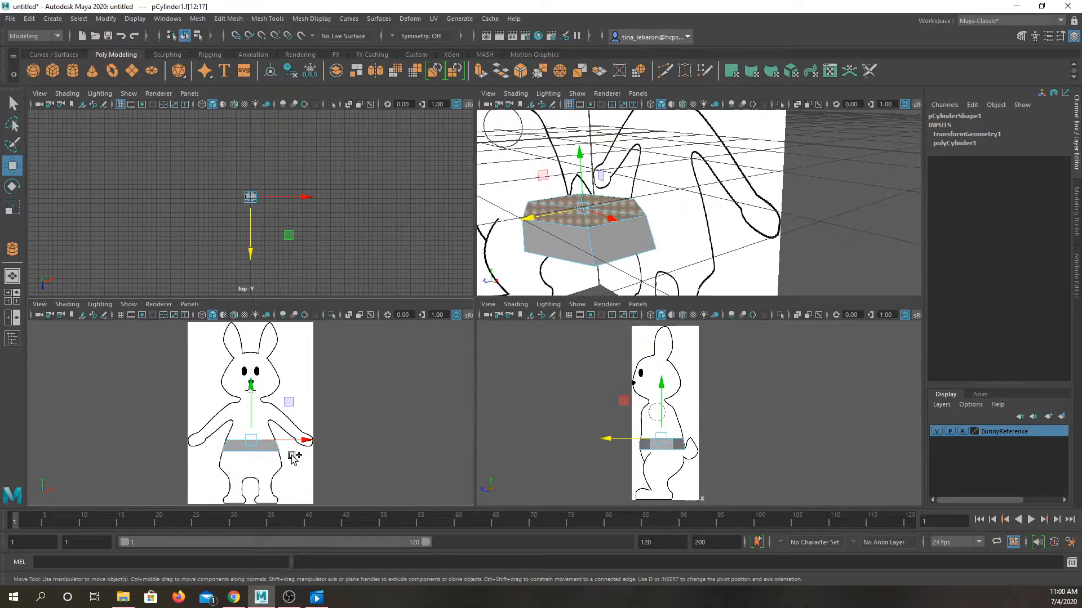
{"action": "left_click", "coordinate": [567, 250]}
{"action": "double_click", "coordinate": [567, 250]}
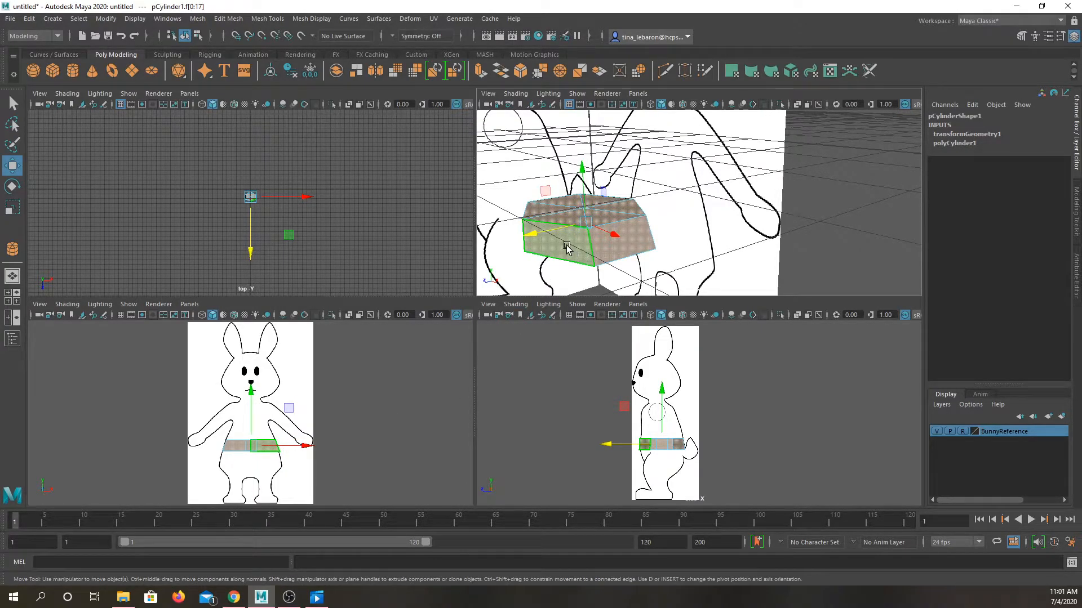
{"action": "left_click", "coordinate": [572, 277]}
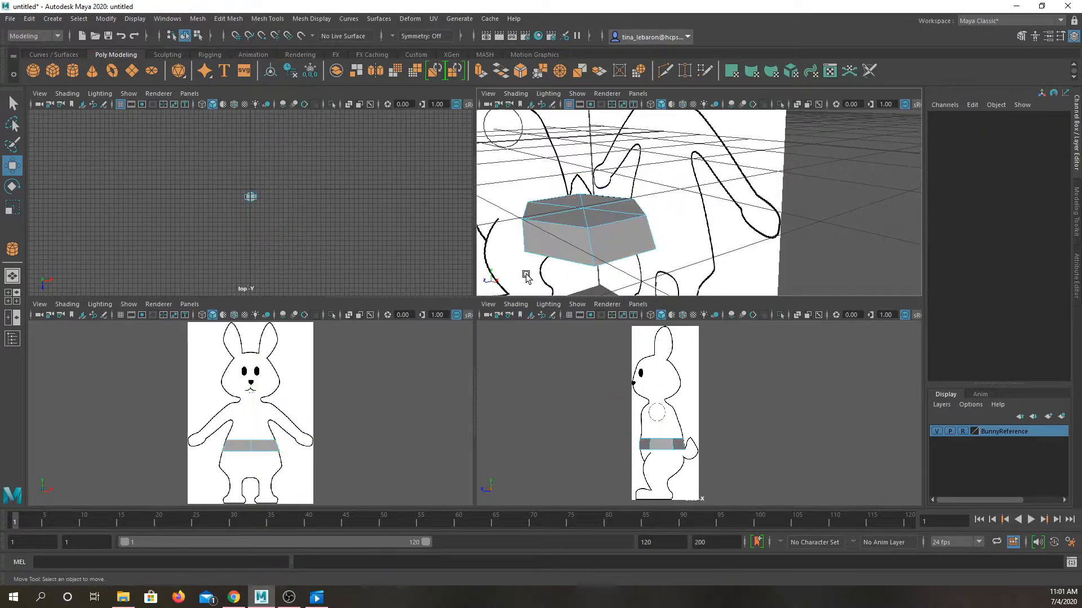
{"action": "left_click", "coordinate": [206, 437]}
{"action": "left_click_drag", "start_coordinate": [306, 450], "coordinate": [201, 444]}
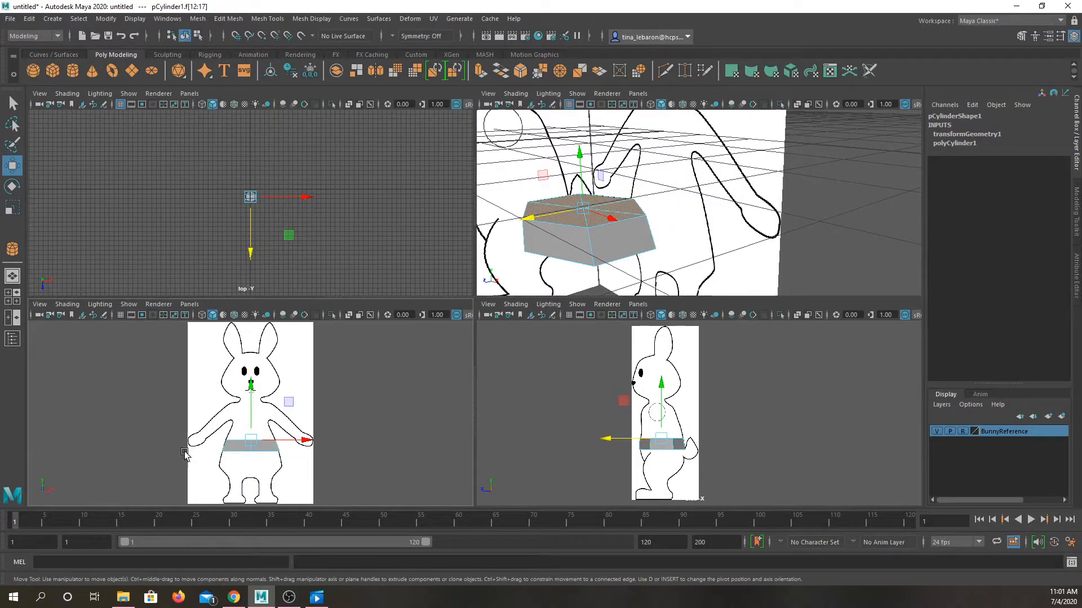
Step: Show the Move tool's settings window again, examine its options and close it
{"action": "left_click", "coordinate": [1062, 37]}
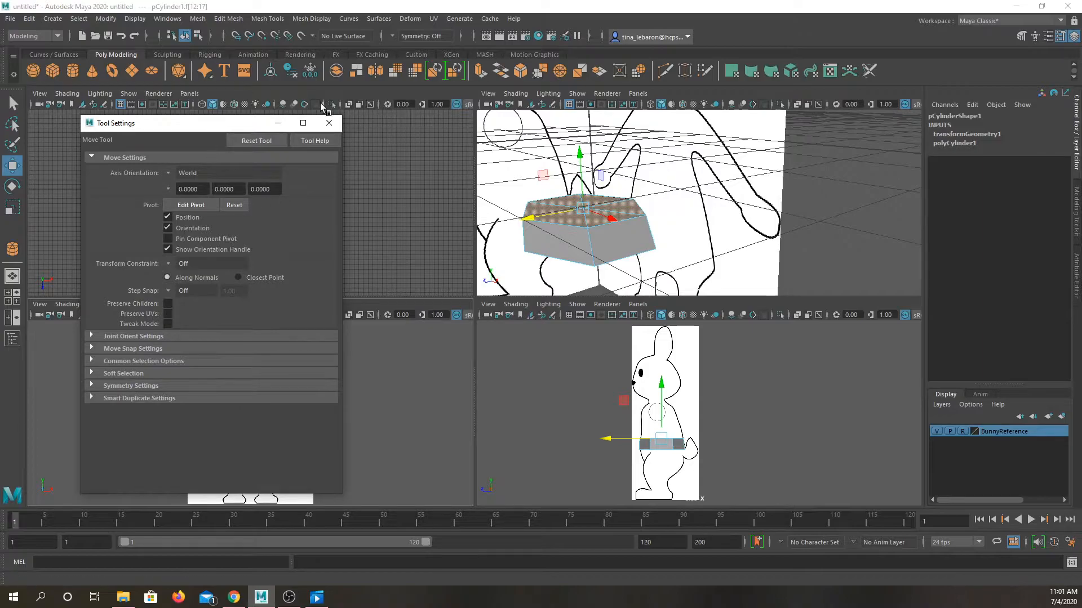
{"action": "left_click", "coordinate": [329, 123]}
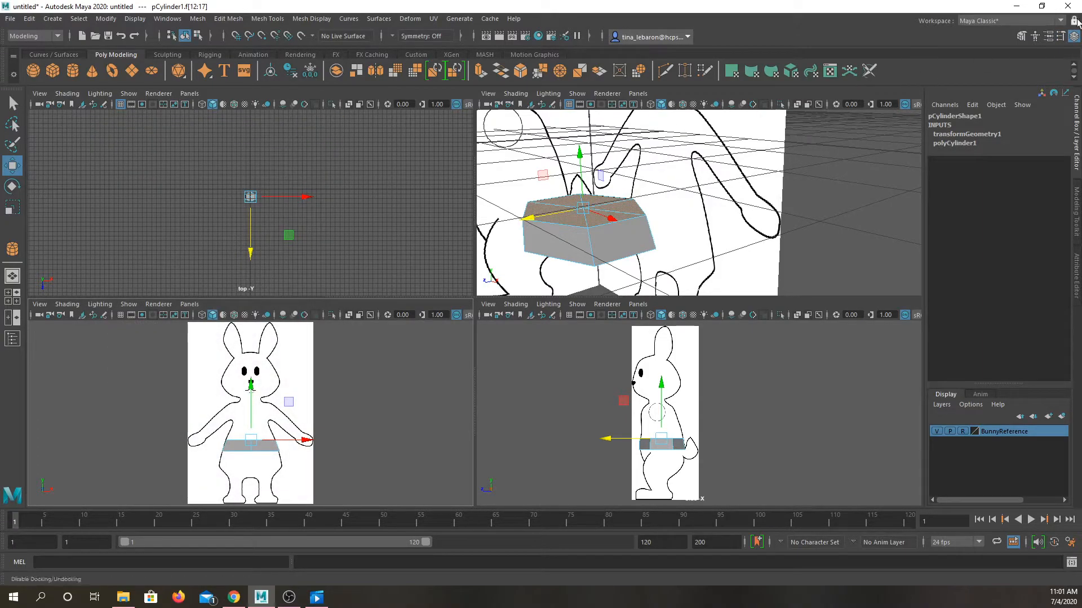
{"action": "left_click", "coordinate": [1061, 38]}
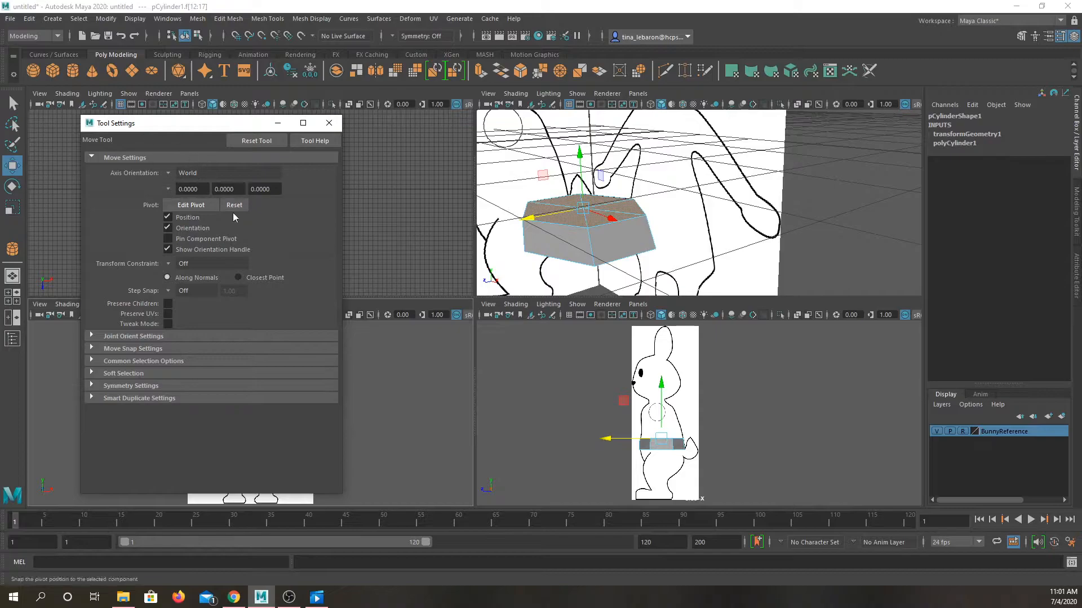
{"action": "left_click", "coordinate": [331, 123]}
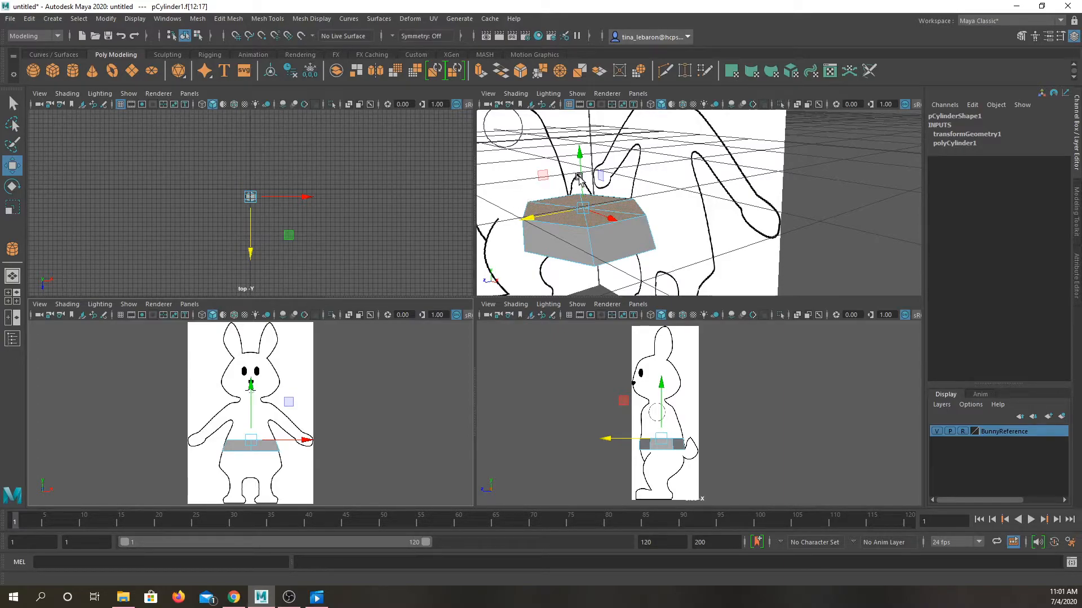
Step: Extrude the top faces up to the bunny's underarms and scale them narrower in width and depth to match the reference
{"action": "key", "text": "ctrl+e"}
{"action": "left_click_drag", "start_coordinate": [578, 178], "coordinate": [573, 118]}
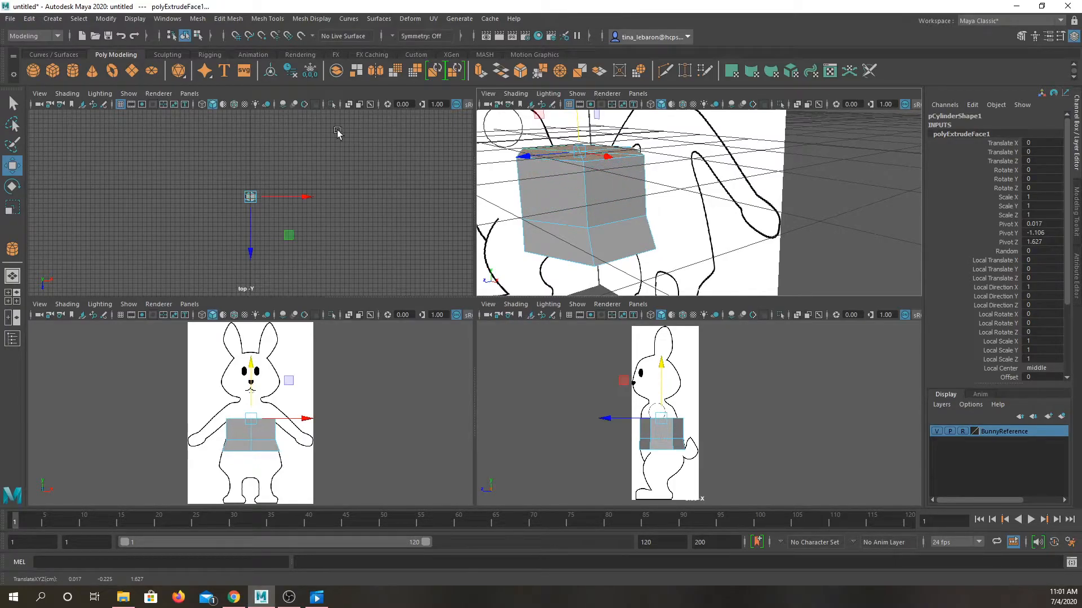
{"action": "key", "text": "r"}
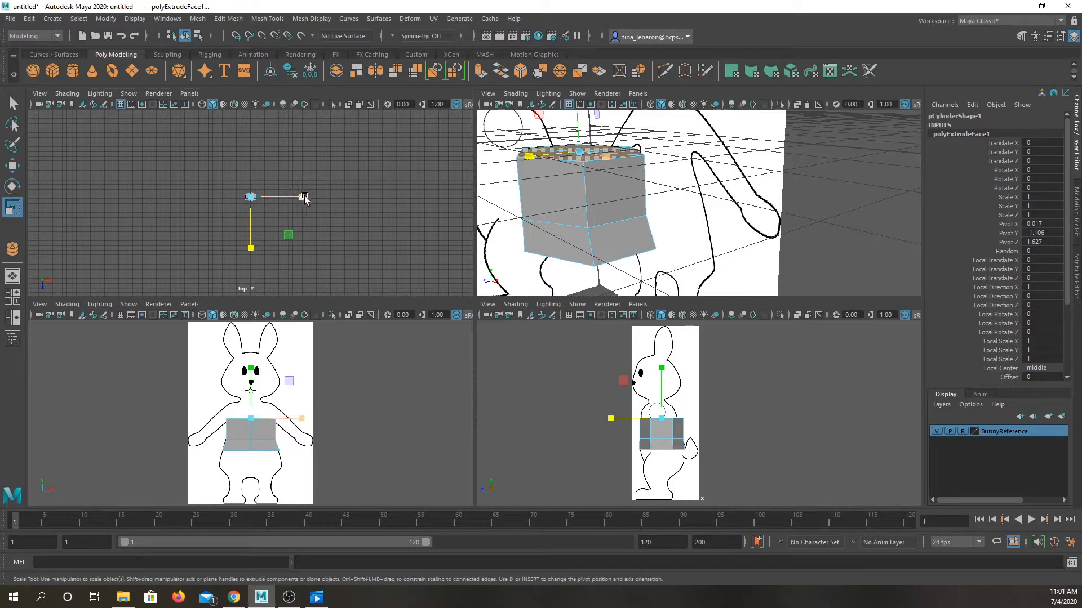
{"action": "left_click_drag", "start_coordinate": [304, 196], "coordinate": [291, 203]}
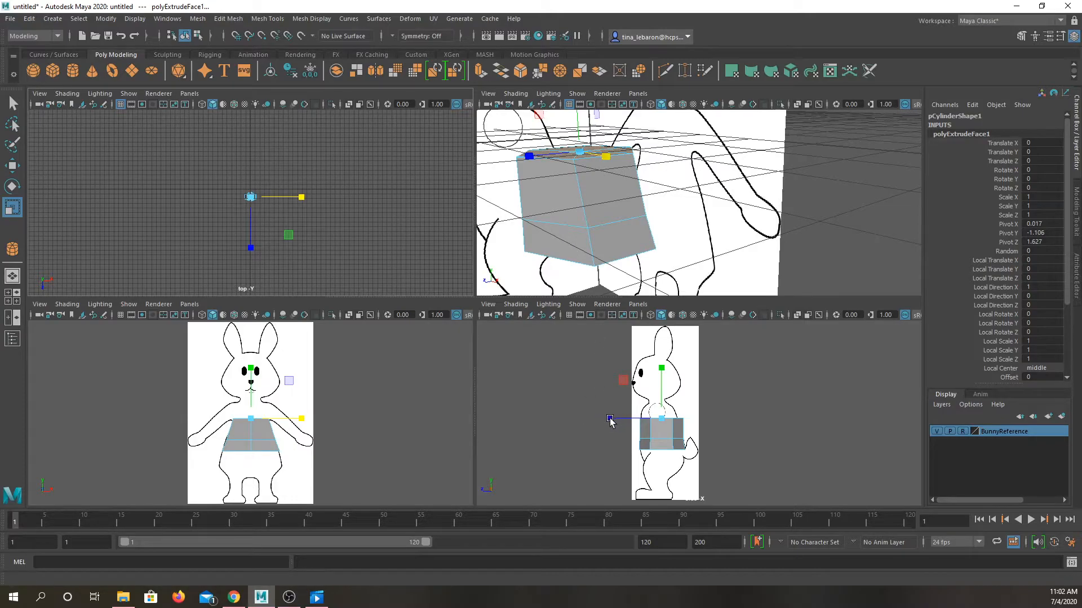
{"action": "left_click_drag", "start_coordinate": [611, 420], "coordinate": [613, 422]}
Step: Switch the torso to vertex mode and move its upper back vertices forward to follow the side-view outline
{"action": "right_click", "coordinate": [675, 425]}
{"action": "right_click_drag", "start_coordinate": [674, 425], "coordinate": [600, 285]}
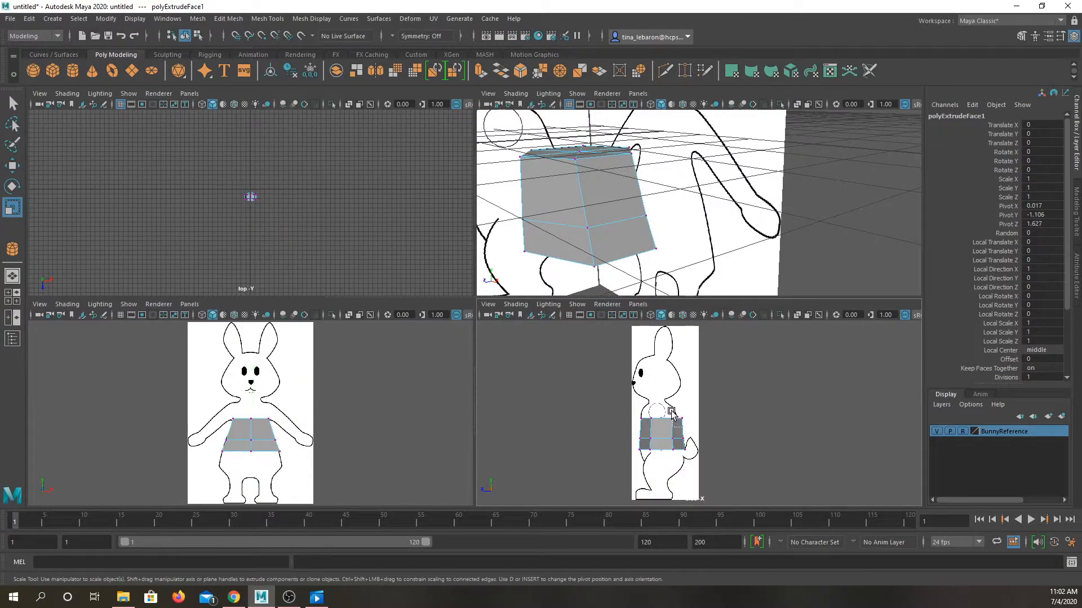
{"action": "left_click_drag", "start_coordinate": [669, 407], "coordinate": [682, 425]}
{"action": "left_click", "coordinate": [13, 165]}
{"action": "left_click_drag", "start_coordinate": [638, 417], "coordinate": [634, 417]}
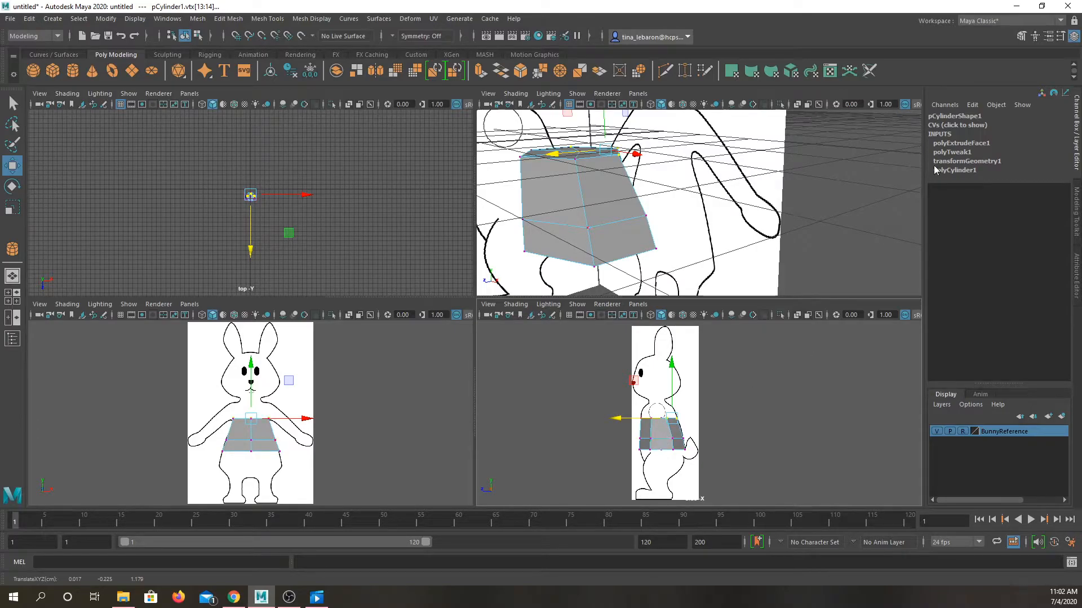
Step: Show the Modeling Toolkit, select the torso's six top faces and extrude them up by 0.317 with an offset of 0.1
{"action": "left_click", "coordinate": [1023, 37]}
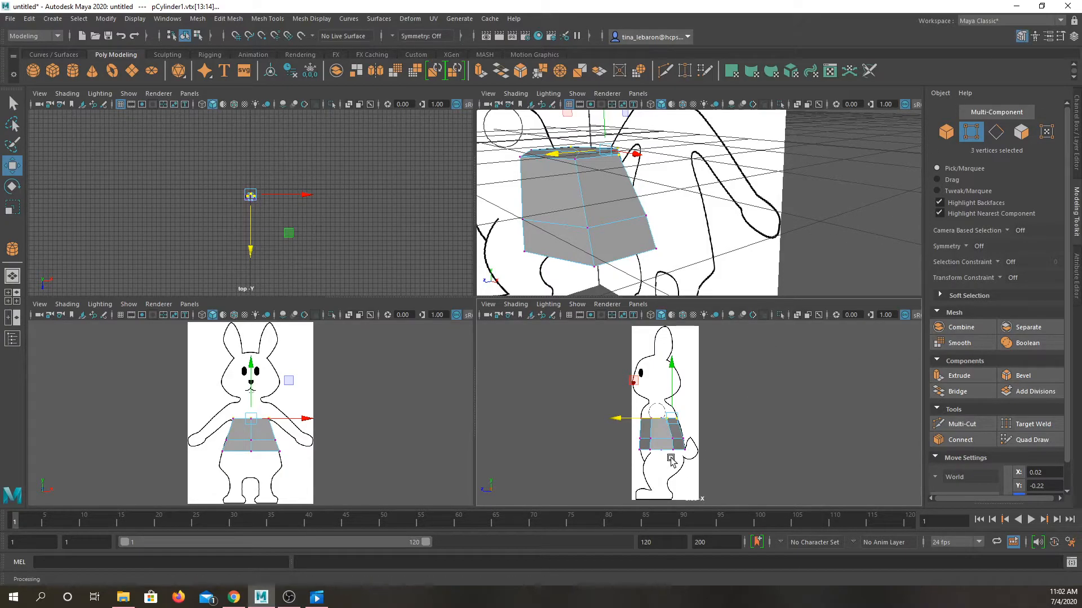
{"action": "key", "text": "F10"}
{"action": "right_click", "coordinate": [631, 224]}
{"action": "right_click_drag", "start_coordinate": [631, 224], "coordinate": [636, 254]}
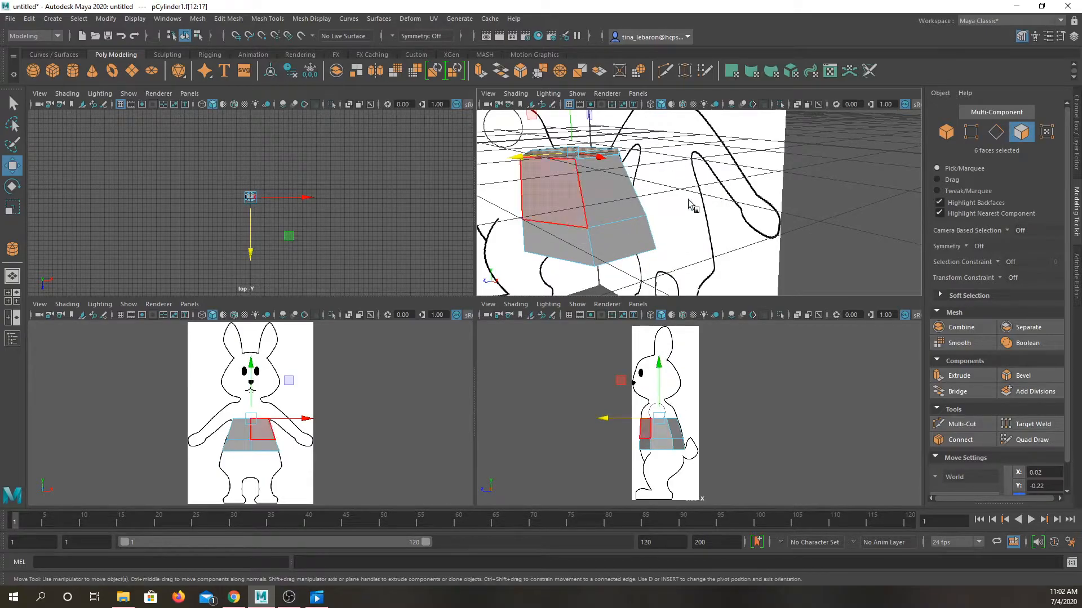
{"action": "left_click", "coordinate": [964, 376]}
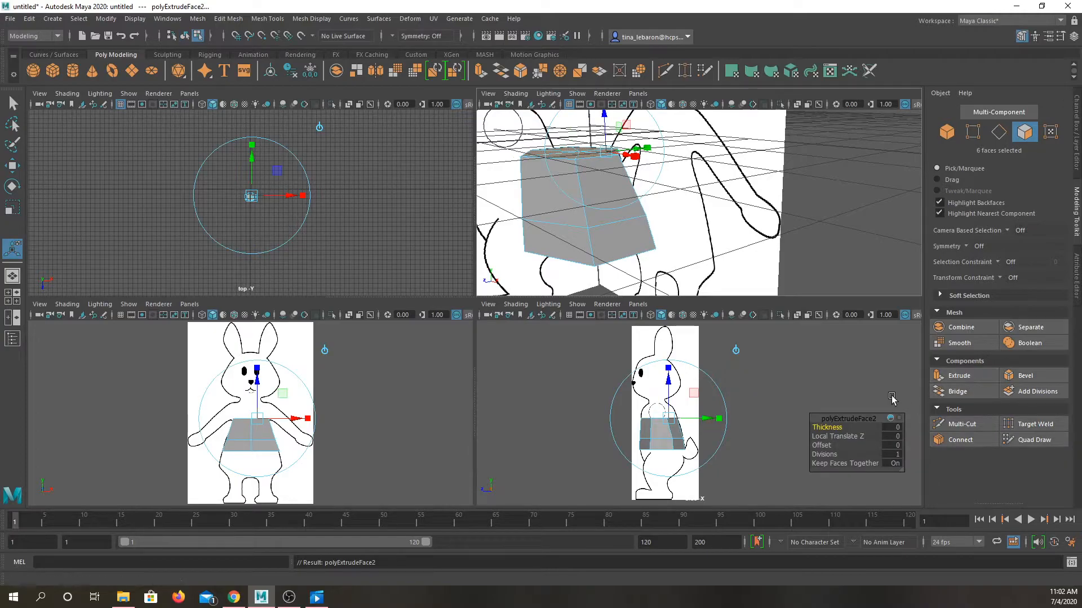
{"action": "mouse_move", "coordinate": [669, 389]}
{"action": "left_mouse_down"}
{"action": "mouse_move", "coordinate": [672, 364]}
{"action": "mouse_move", "coordinate": [680, 381]}
{"action": "left_mouse_up"}
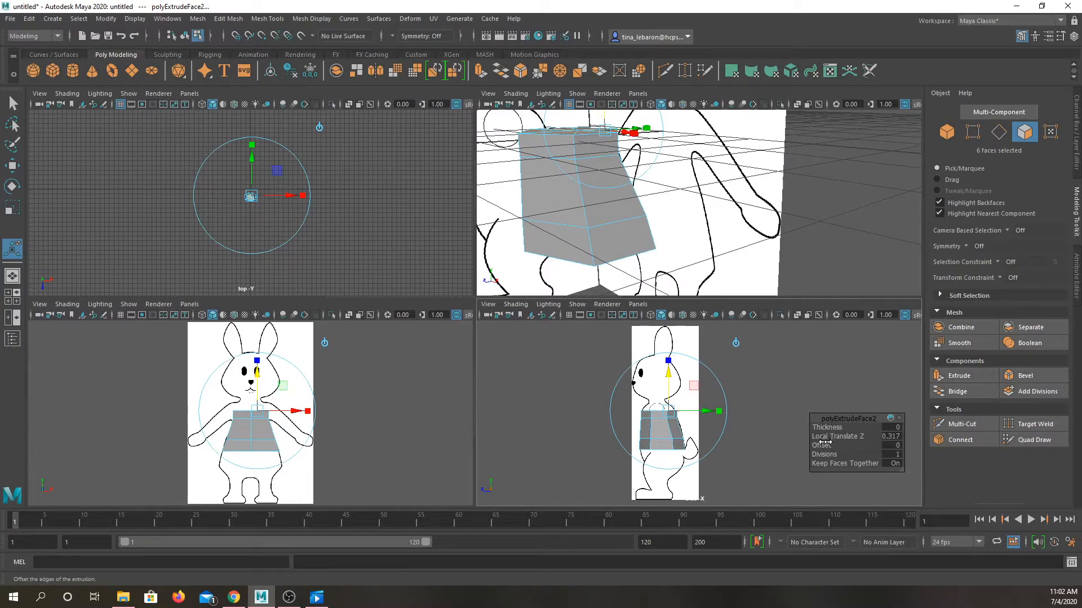
{"action": "mouse_move", "coordinate": [826, 445]}
{"action": "left_mouse_down"}
{"action": "mouse_move", "coordinate": [843, 445]}
{"action": "mouse_move", "coordinate": [827, 442]}
{"action": "left_mouse_up"}
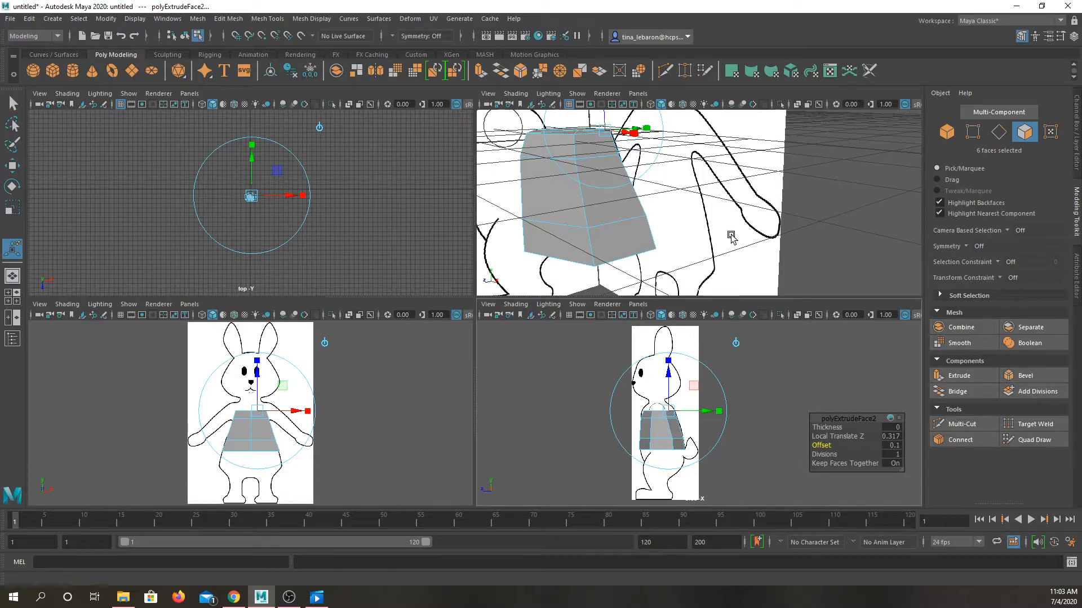
Step: Try deleting one face on the torso's side and undo the deletion
{"action": "right_click_drag", "start_coordinate": [614, 188], "coordinate": [614, 207]}
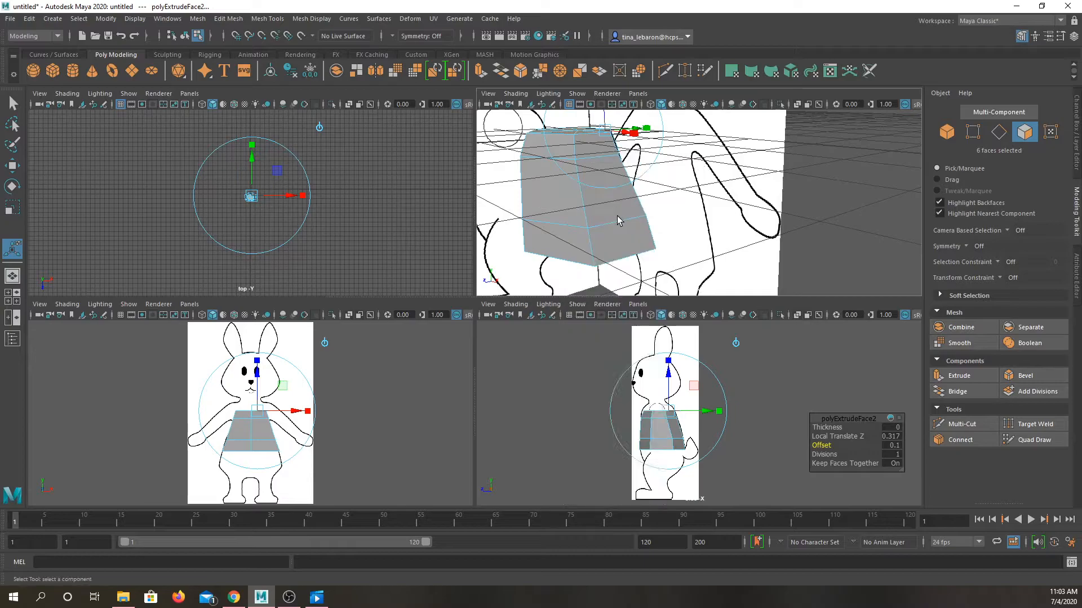
{"action": "left_click", "coordinate": [616, 206]}
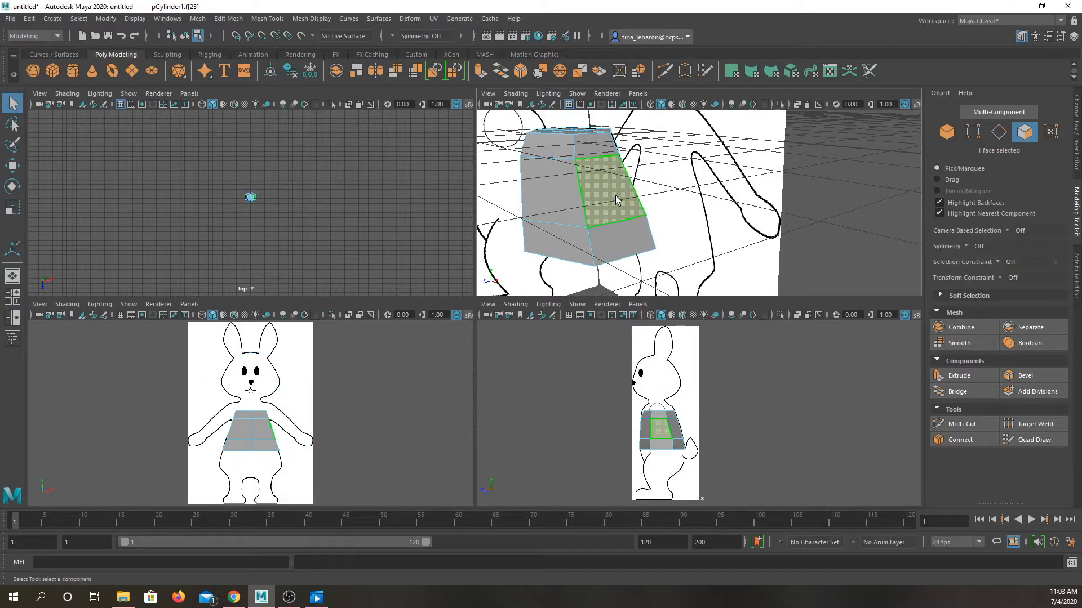
{"action": "key", "text": "Delete"}
{"action": "left_click", "coordinate": [614, 198]}
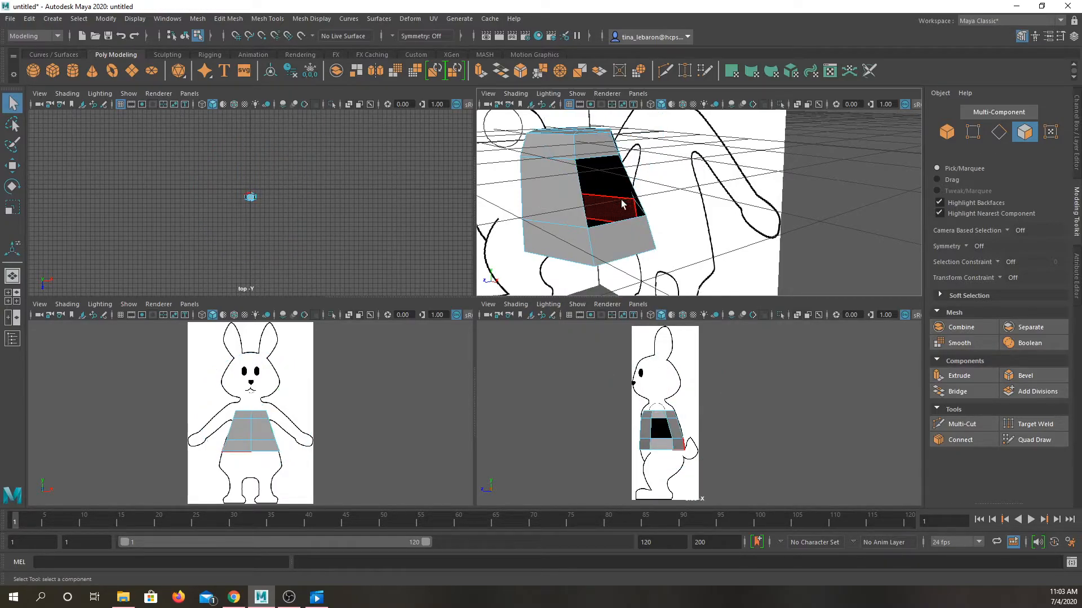
{"action": "key", "text": "Delete"}
{"action": "key", "text": "ctrl+z"}
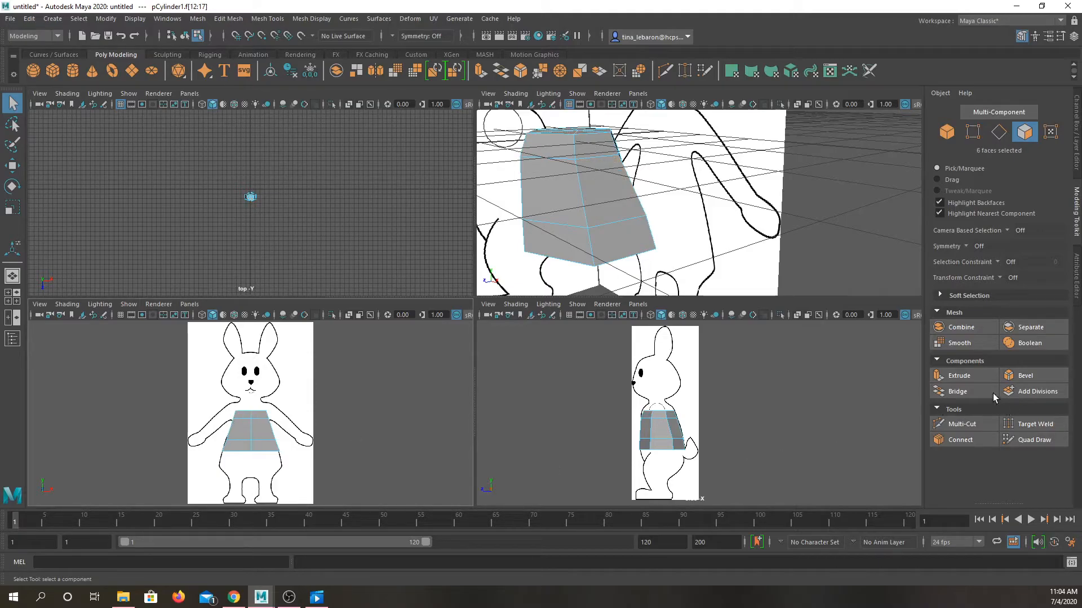
Step: Try extruding the torso's six top faces up to the bunny's chin by 0.556
{"action": "left_click", "coordinate": [969, 377]}
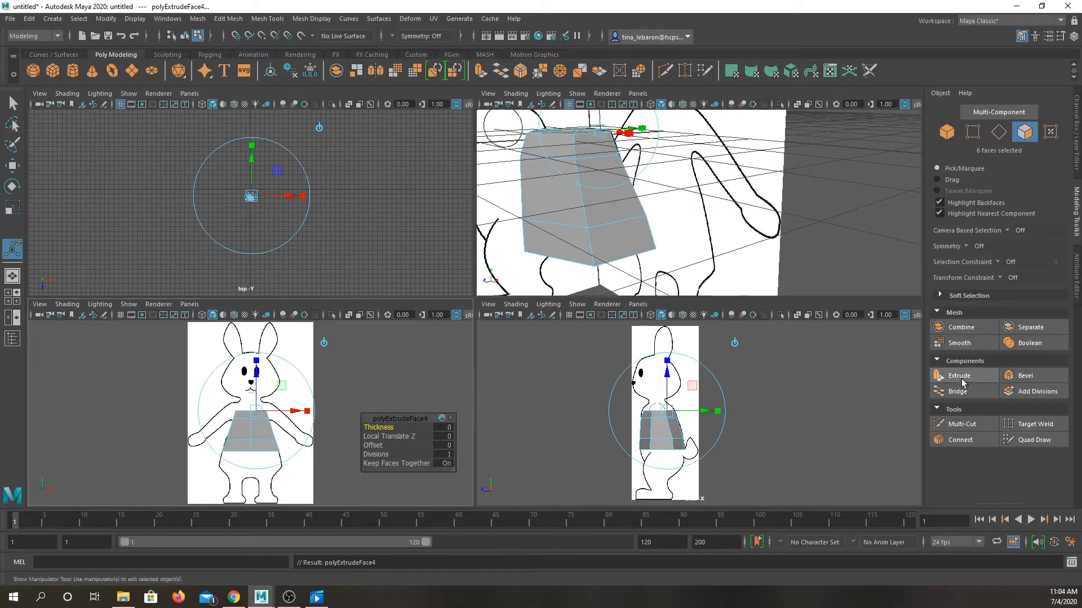
{"action": "left_click", "coordinate": [975, 380]}
{"action": "left_click_drag", "start_coordinate": [257, 375], "coordinate": [256, 372]}
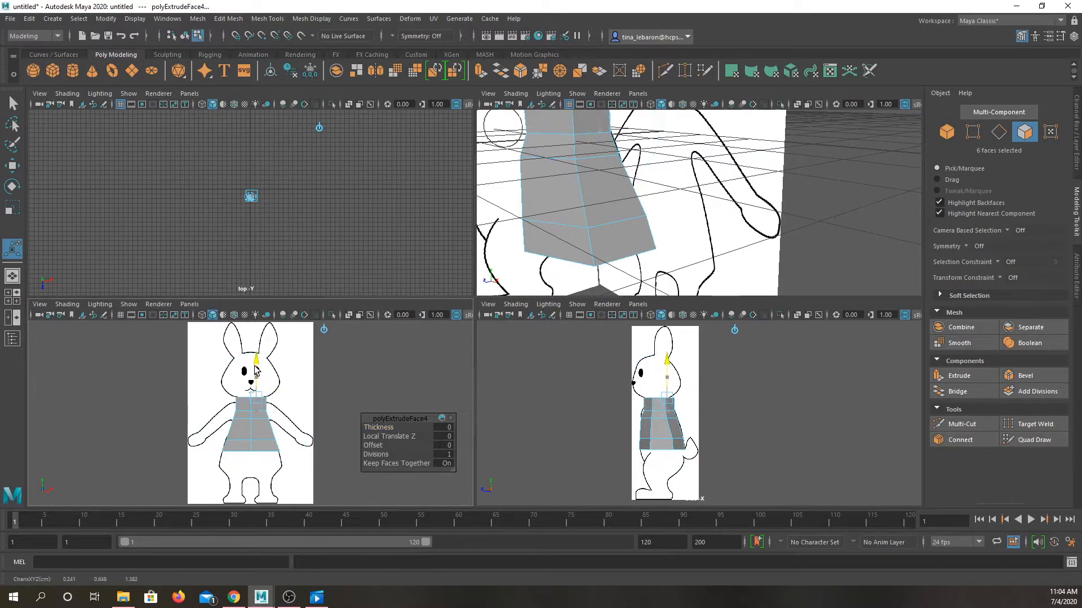
Step: Examine the torso's faces up close in the perspective view, picking individual ones around the central vertex to check the extrusion
{"action": "scroll", "coordinate": [554, 200], "scroll_direction": "up", "scroll_amount": 6}
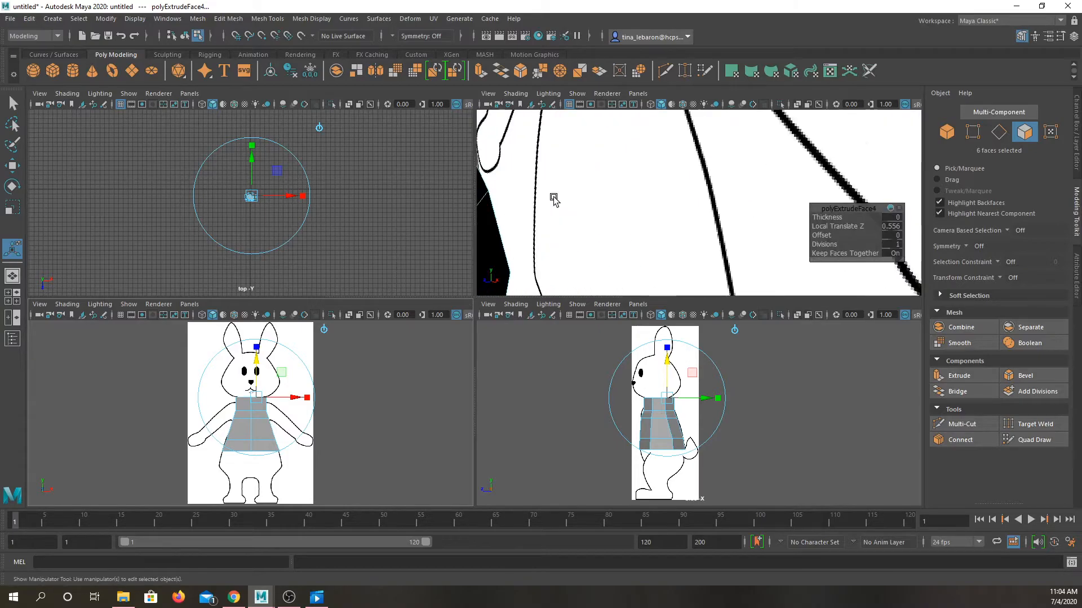
{"action": "scroll", "coordinate": [552, 200], "scroll_direction": "down", "scroll_amount": 2}
{"action": "left_click_drag", "start_coordinate": [508, 192], "coordinate": [751, 326], "text": "alt"}
{"action": "left_click_drag", "start_coordinate": [713, 257], "coordinate": [723, 196], "text": "alt"}
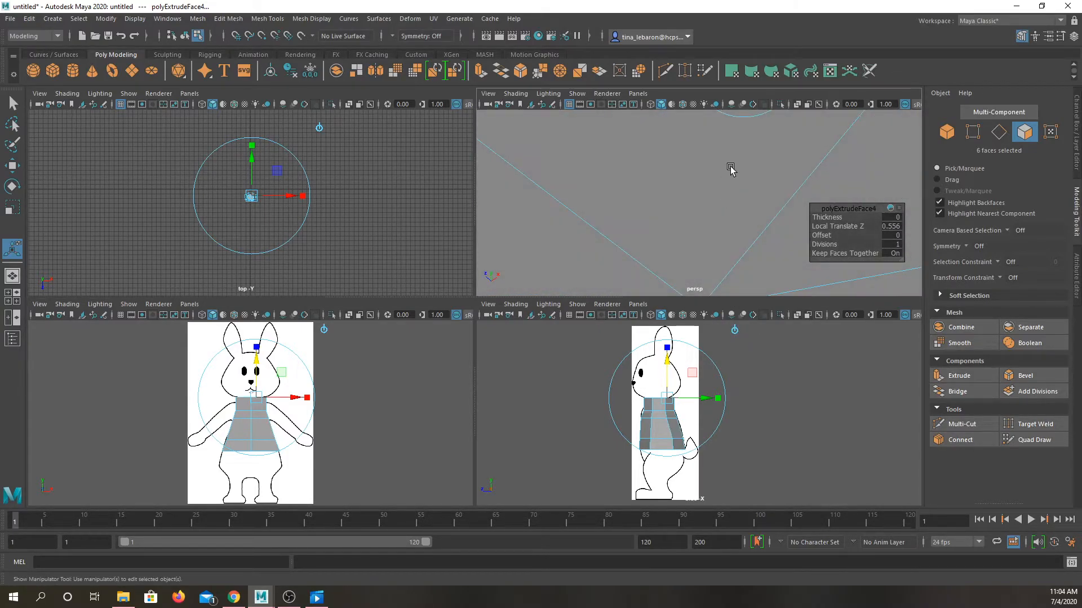
{"action": "middle_click_drag", "start_coordinate": [731, 169], "coordinate": [728, 304], "text": "alt"}
{"action": "left_click_drag", "start_coordinate": [727, 241], "coordinate": [738, 204], "text": "alt"}
{"action": "scroll", "coordinate": [738, 204], "scroll_direction": "up", "scroll_amount": 5}
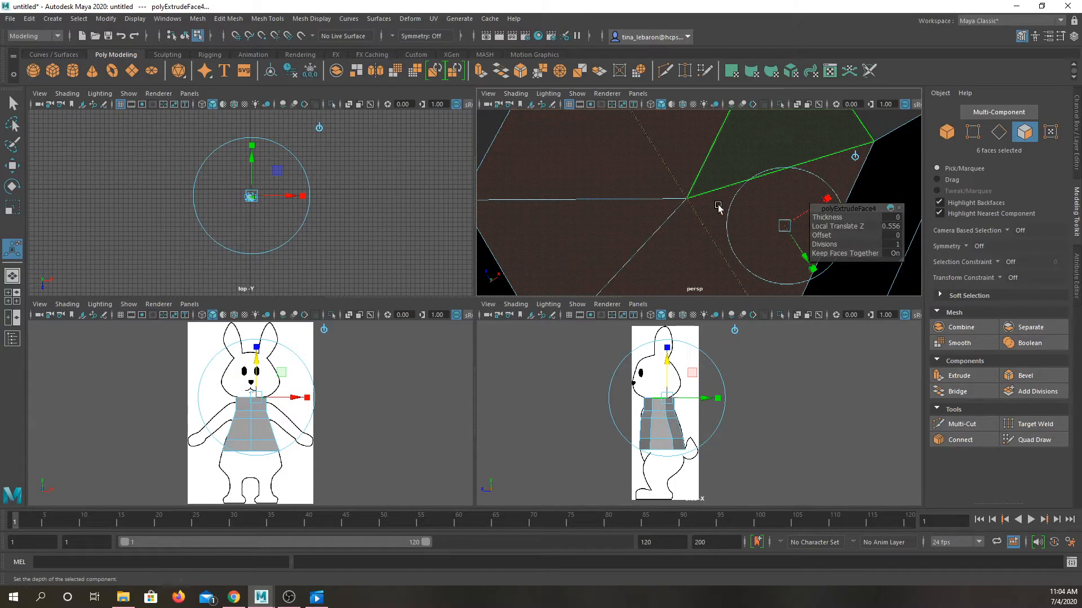
{"action": "left_click", "coordinate": [718, 220]}
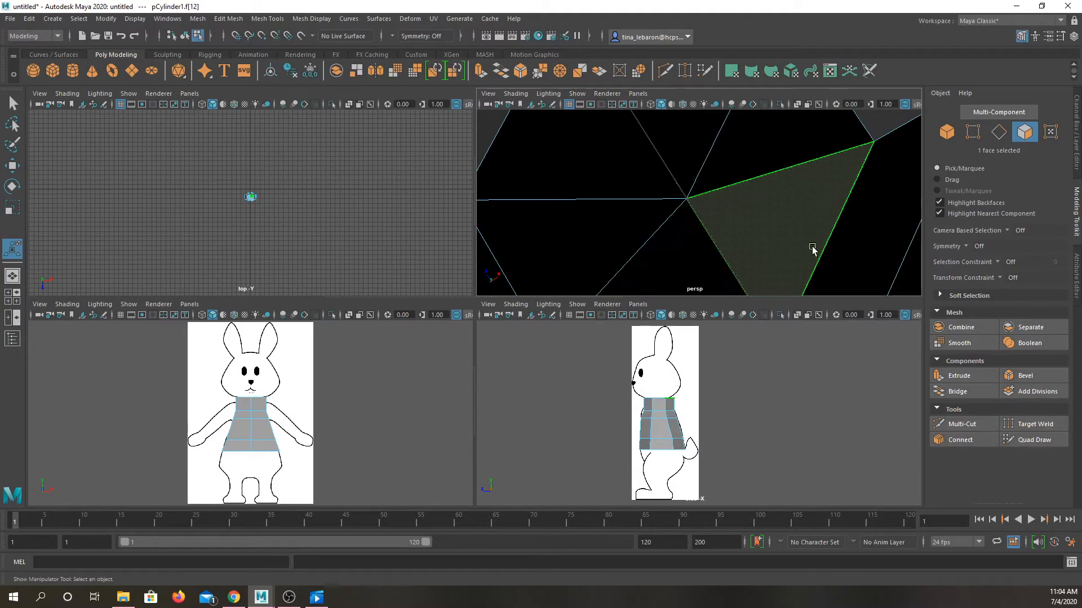
{"action": "left_click", "coordinate": [613, 221]}
{"action": "left_click", "coordinate": [583, 183]}
{"action": "left_click", "coordinate": [755, 150]}
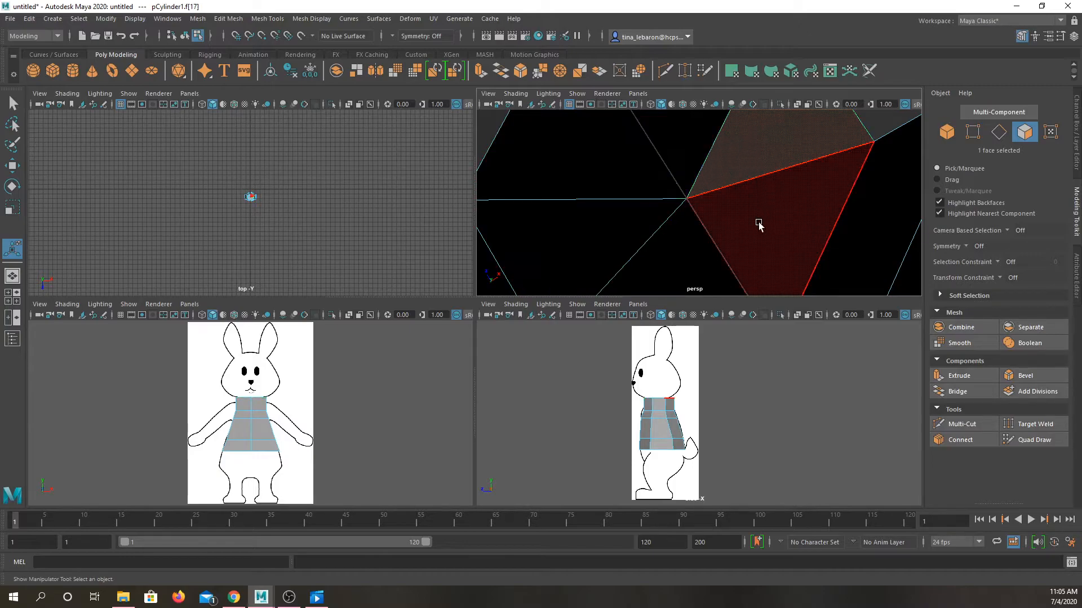
{"action": "left_click", "coordinate": [587, 200]}
Step: Preview the torso smoothed and return it to the unsmoothed display
{"action": "key", "text": "3"}
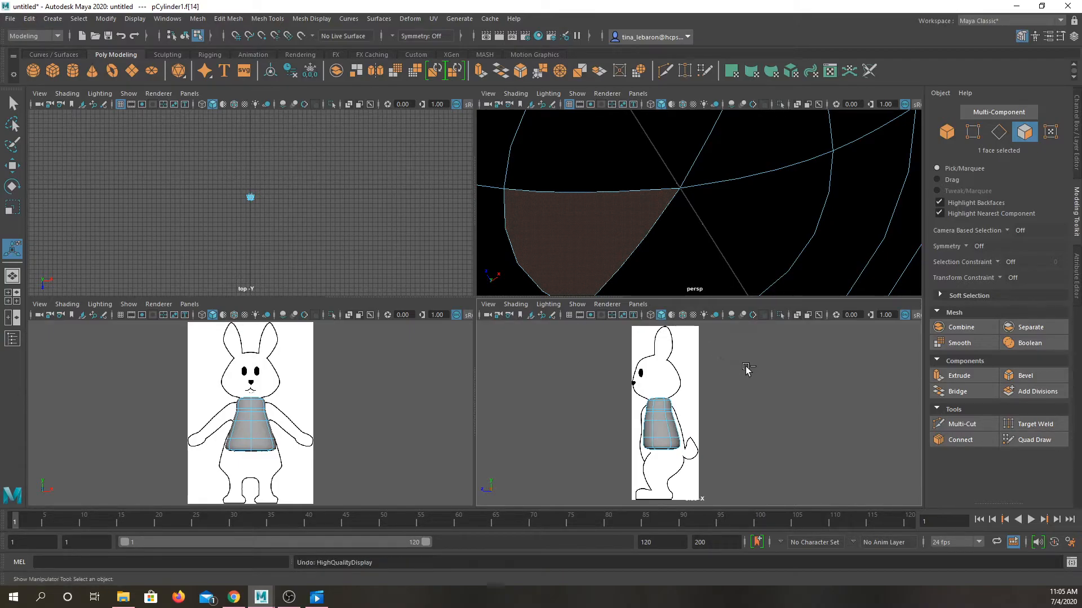
{"action": "left_click", "coordinate": [709, 251]}
{"action": "key", "text": "ctrl+z"}
{"action": "left_click", "coordinate": [753, 250]}
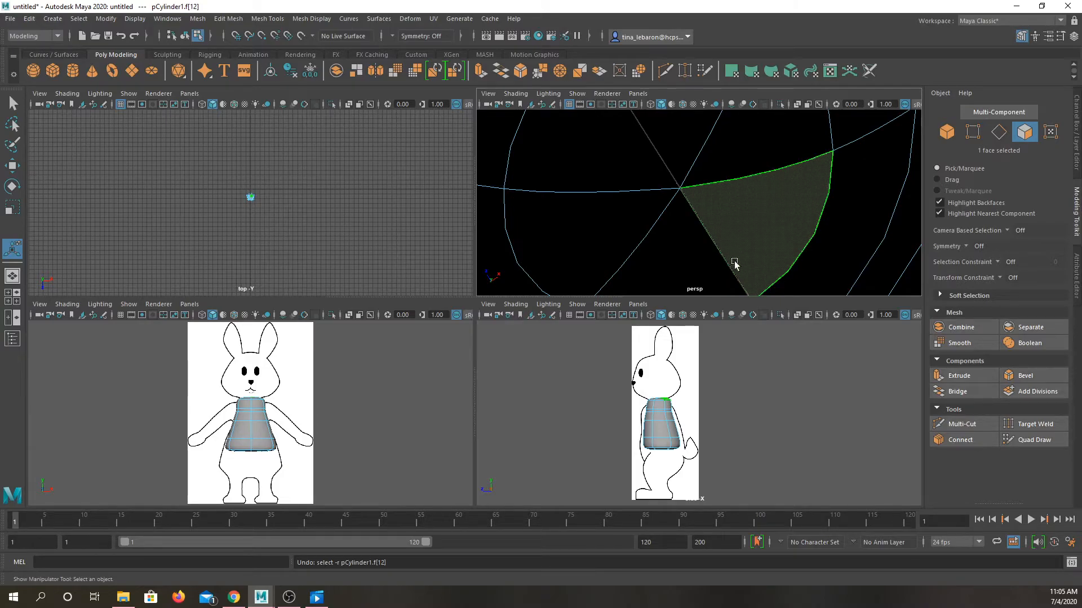
{"action": "key", "text": "1"}
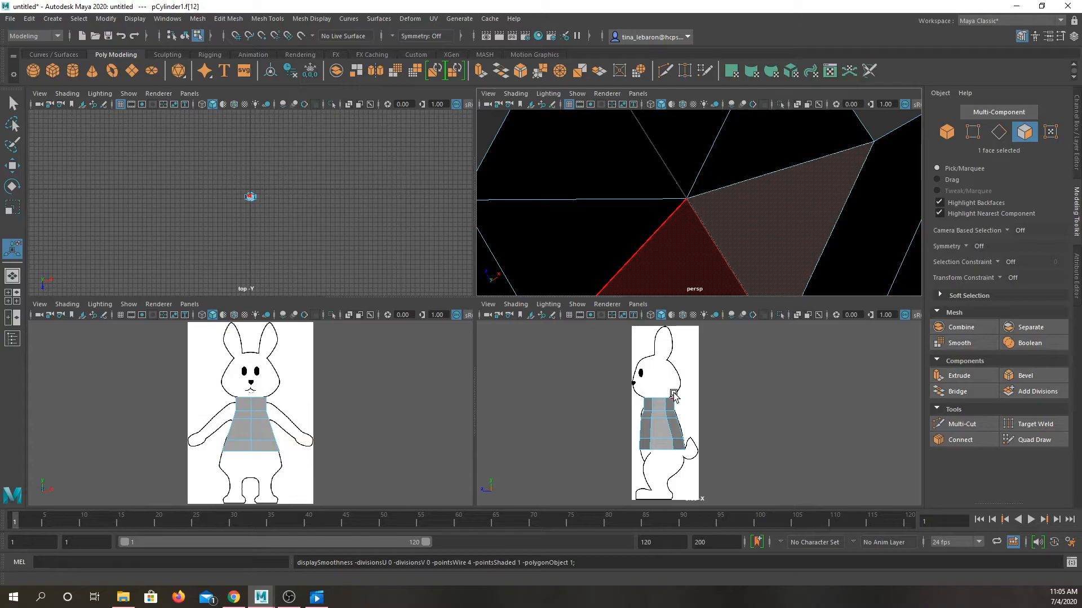
{"action": "key", "text": "3"}
{"action": "key", "text": "1"}
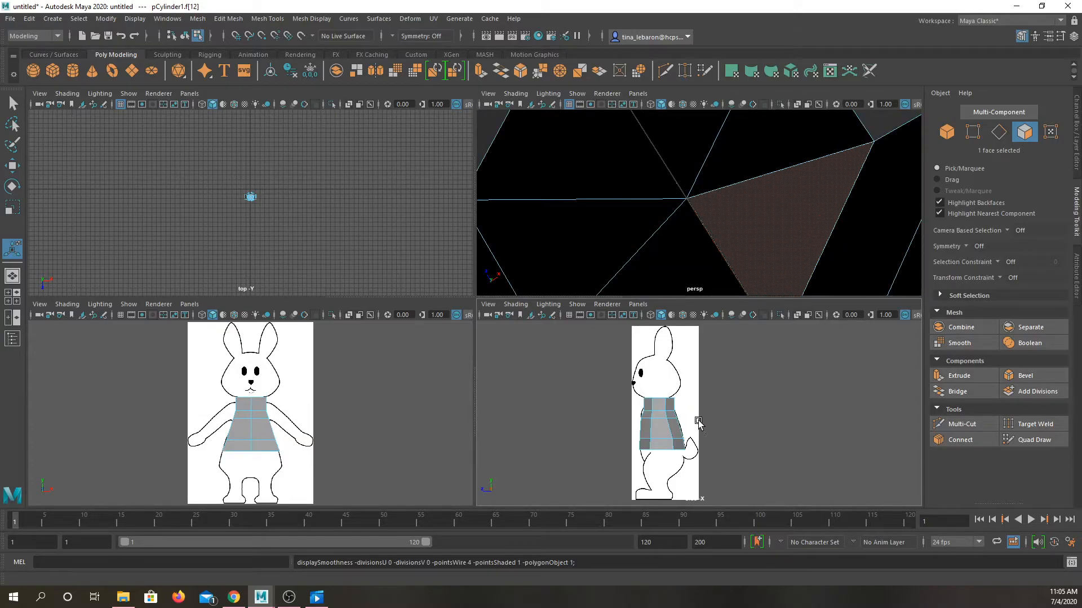
Step: Undo the display changes, the face selections and the last extrusion of the top faces
{"action": "key", "text": "ctrl+z"}
{"action": "key", "text": "ctrl+z"}
{"action": "key", "text": "ctrl+z"}
{"action": "key", "text": "ctrl+z"}
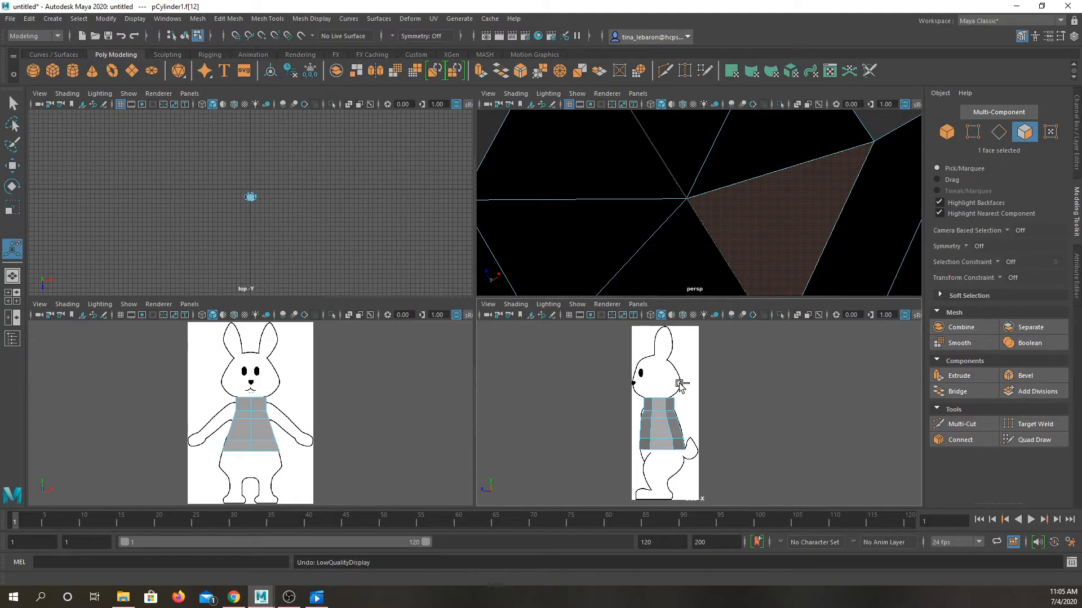
{"action": "key", "text": "ctrl+z"}
{"action": "key", "text": "ctrl+z"}
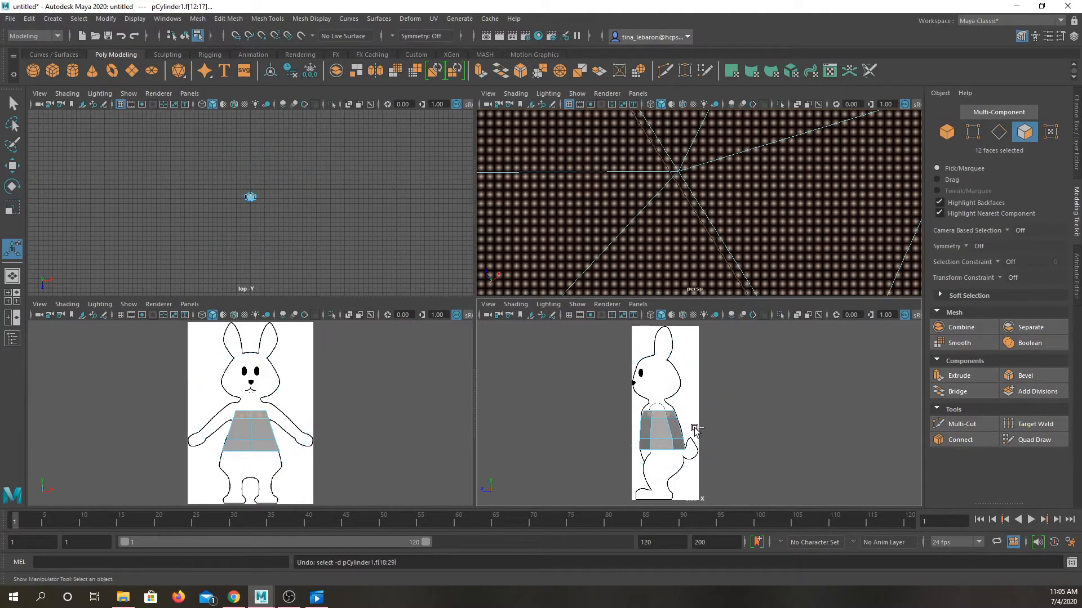
{"action": "key", "text": "ctrl+z"}
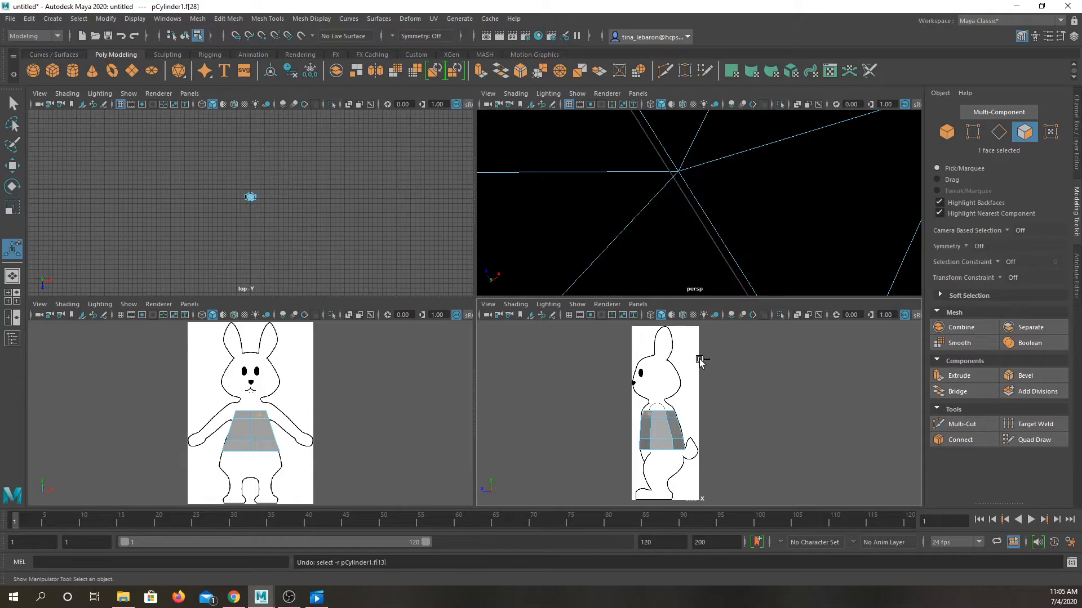
Step: Switch the torso to vertex mode and move its three top front vertices forward to follow the chest outline in the side view
{"action": "scroll", "coordinate": [678, 378], "scroll_direction": "up", "scroll_amount": 5}
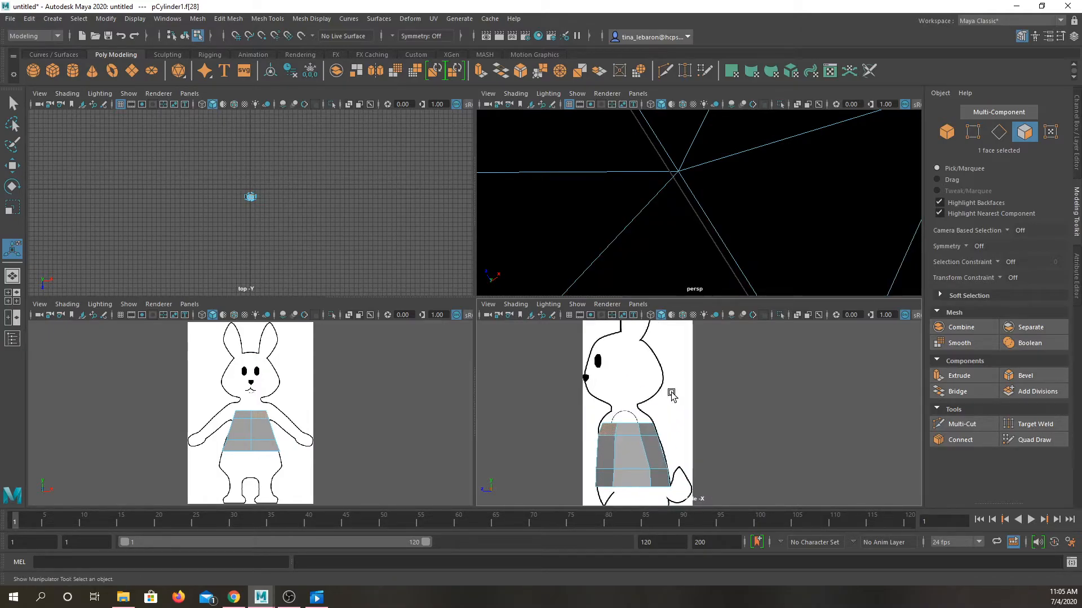
{"action": "left_click_drag", "start_coordinate": [588, 402], "coordinate": [657, 431]}
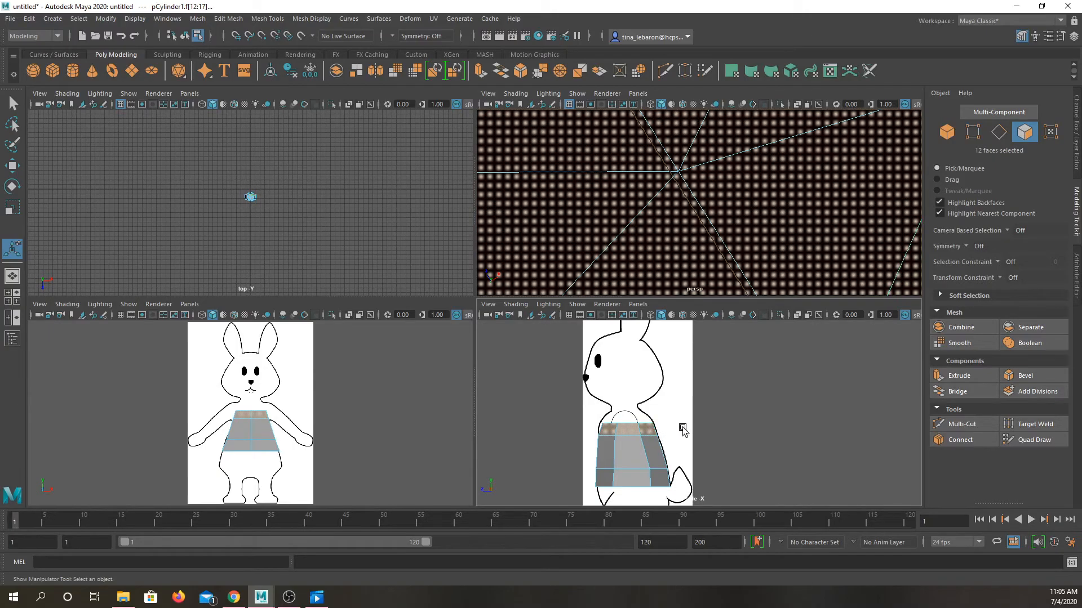
{"action": "left_click", "coordinate": [680, 433]}
{"action": "right_click_drag", "start_coordinate": [622, 431], "coordinate": [620, 318]}
{"action": "left_click_drag", "start_coordinate": [683, 429], "coordinate": [685, 429]}
{"action": "right_click_drag", "start_coordinate": [618, 428], "coordinate": [562, 288]}
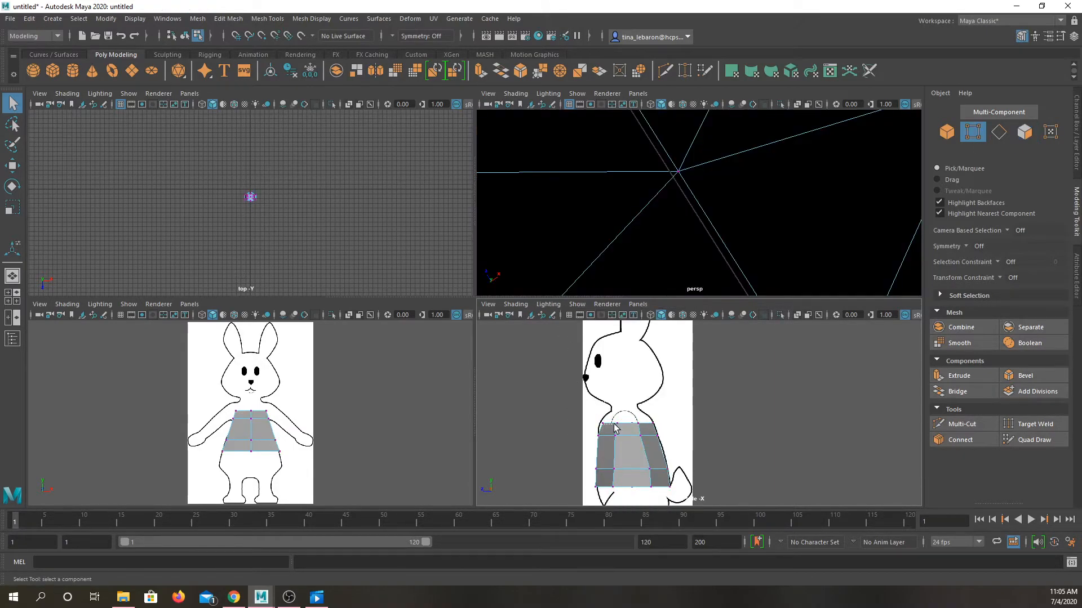
{"action": "left_click_drag", "start_coordinate": [625, 431], "coordinate": [625, 431]}
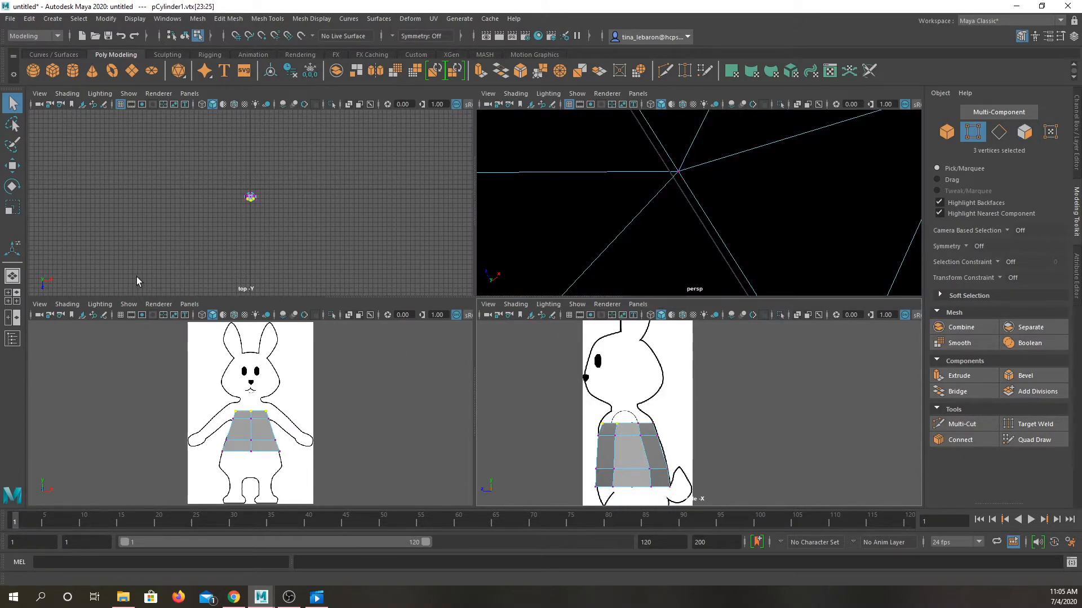
{"action": "key", "text": "w"}
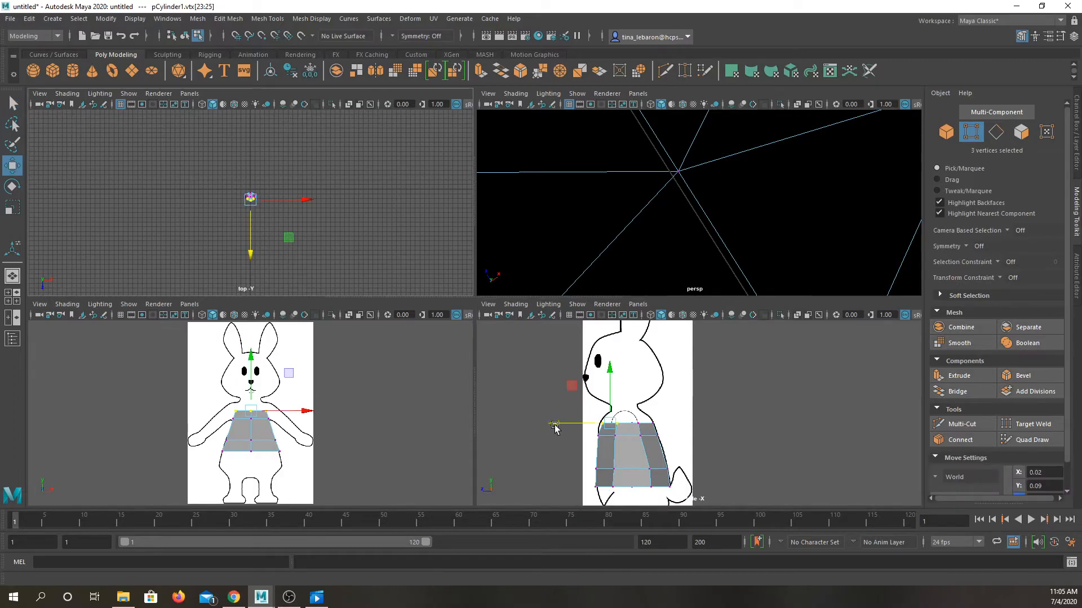
{"action": "left_click_drag", "start_coordinate": [554, 427], "coordinate": [550, 426]}
Step: Extrude only the torso's six top faces up to the shoulders, scaling them narrower in depth and wider in width
{"action": "right_click_drag", "start_coordinate": [635, 454], "coordinate": [635, 321]}
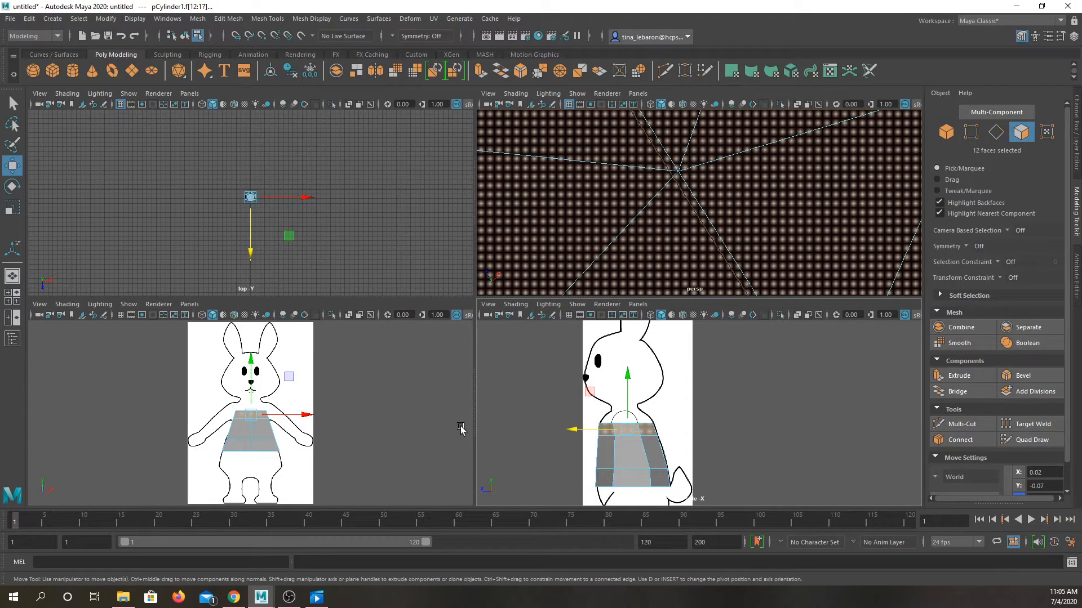
{"action": "key", "text": "f"}
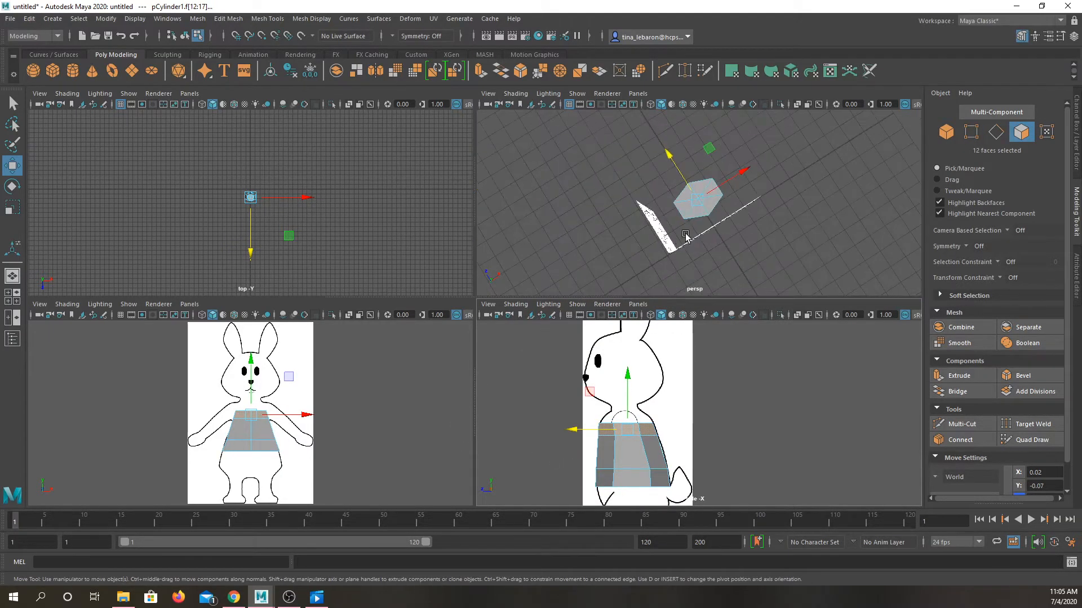
{"action": "mouse_move", "coordinate": [626, 395]}
{"action": "left_mouse_down", "text": "shift"}
{"action": "mouse_move", "coordinate": [628, 373]}
{"action": "mouse_move", "coordinate": [635, 385]}
{"action": "left_mouse_up", "text": "shift"}
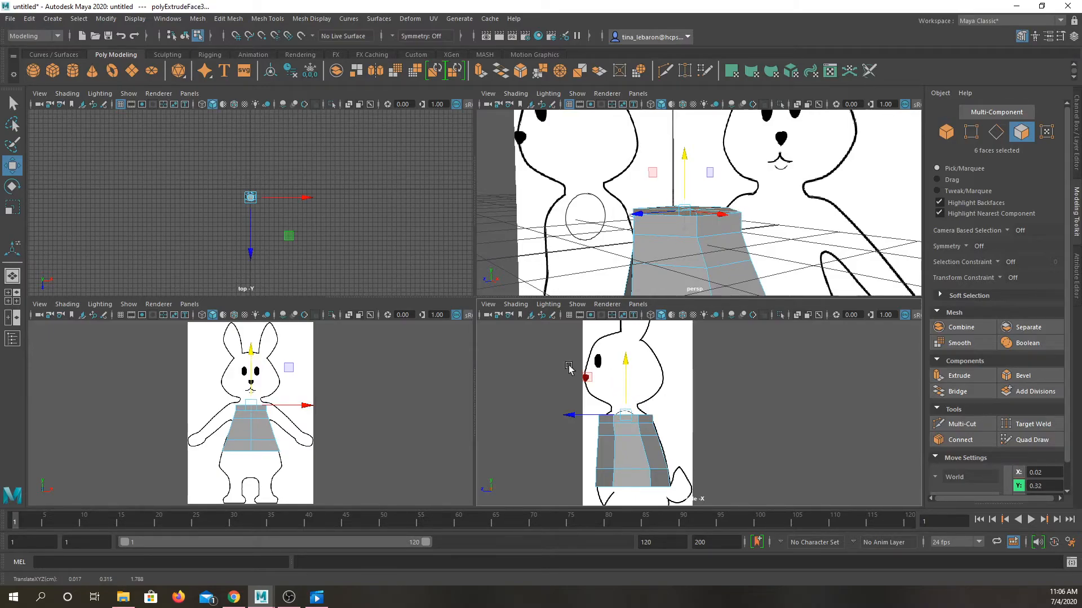
{"action": "left_click", "coordinate": [12, 208]}
{"action": "left_click_drag", "start_coordinate": [578, 415], "coordinate": [584, 415]}
{"action": "left_click_drag", "start_coordinate": [300, 406], "coordinate": [309, 408]}
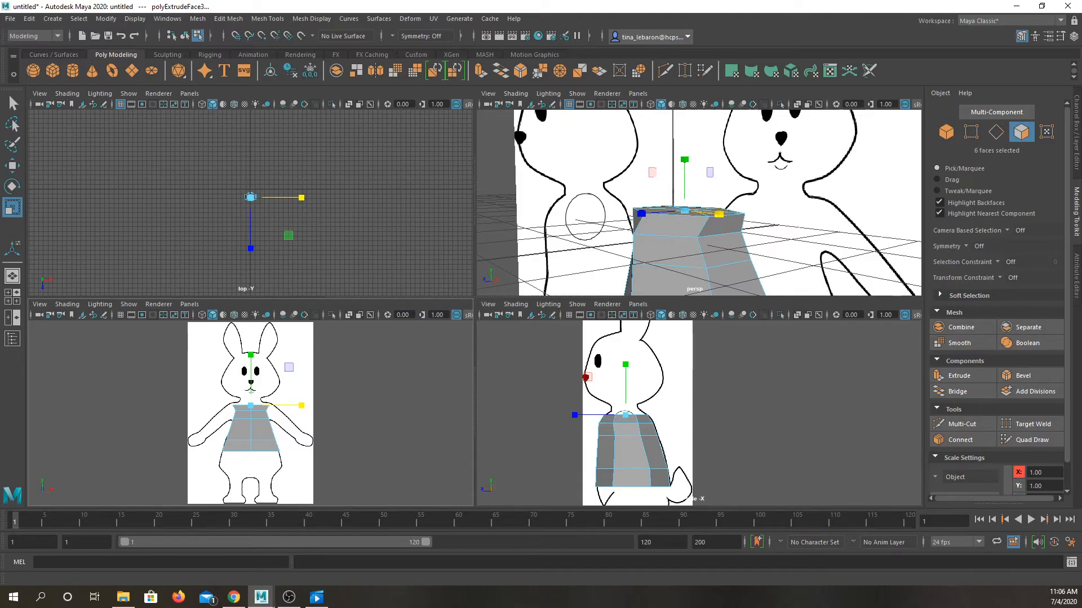
Step: Raise the top faces slightly to a Y position of 0.34 and scale them wider across the shoulders
{"action": "left_click", "coordinate": [13, 165]}
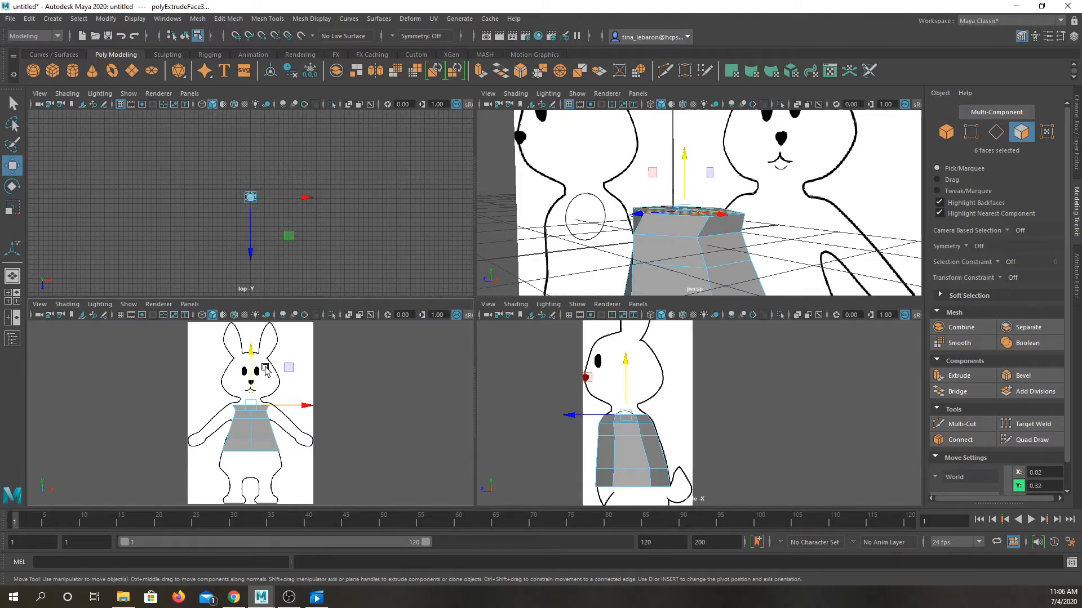
{"action": "left_click_drag", "start_coordinate": [256, 373], "coordinate": [257, 373]}
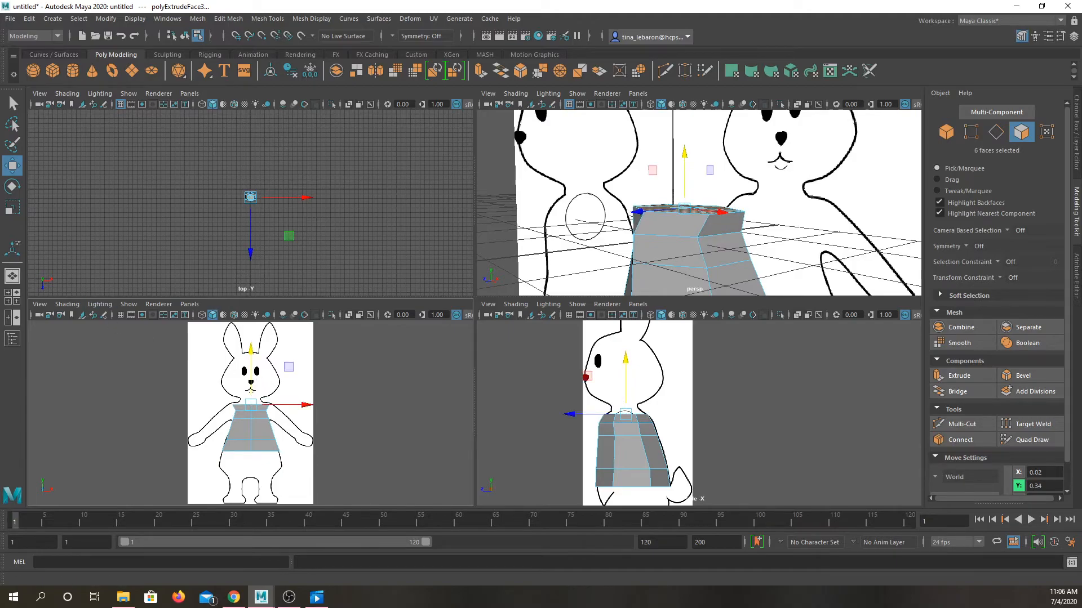
{"action": "left_click", "coordinate": [12, 207]}
{"action": "mouse_move", "coordinate": [296, 411]}
{"action": "left_mouse_down"}
{"action": "mouse_move", "coordinate": [315, 412]}
{"action": "mouse_move", "coordinate": [305, 412]}
{"action": "left_mouse_up"}
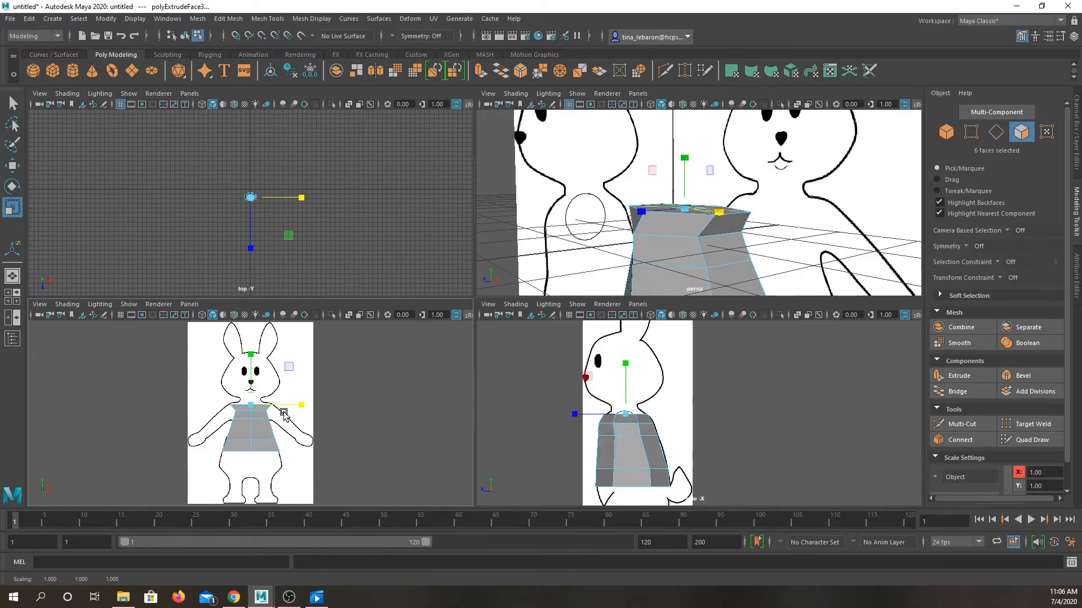
Step: Switch the torso to vertex mode and scale the six vertices of the row just below the top wider across the front view
{"action": "left_click", "coordinate": [242, 426]}
{"action": "right_click_drag", "start_coordinate": [242, 420], "coordinate": [183, 290]}
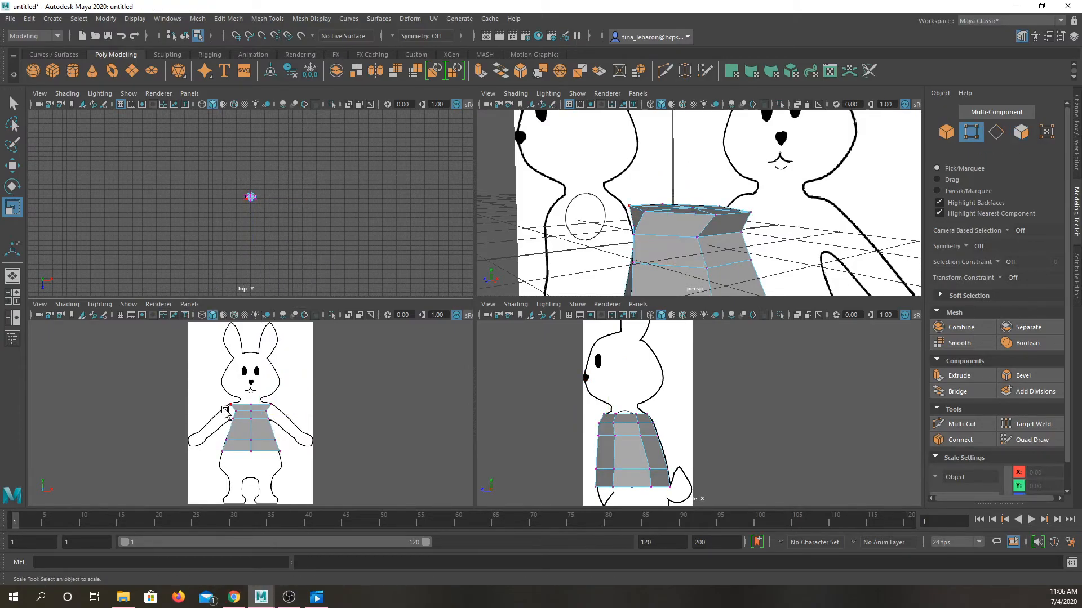
{"action": "left_click_drag", "start_coordinate": [228, 412], "coordinate": [286, 416]}
{"action": "left_click", "coordinate": [320, 417]}
{"action": "left_click_drag", "start_coordinate": [229, 411], "coordinate": [307, 415]}
{"action": "scroll", "coordinate": [642, 406], "scroll_direction": "up", "scroll_amount": 2}
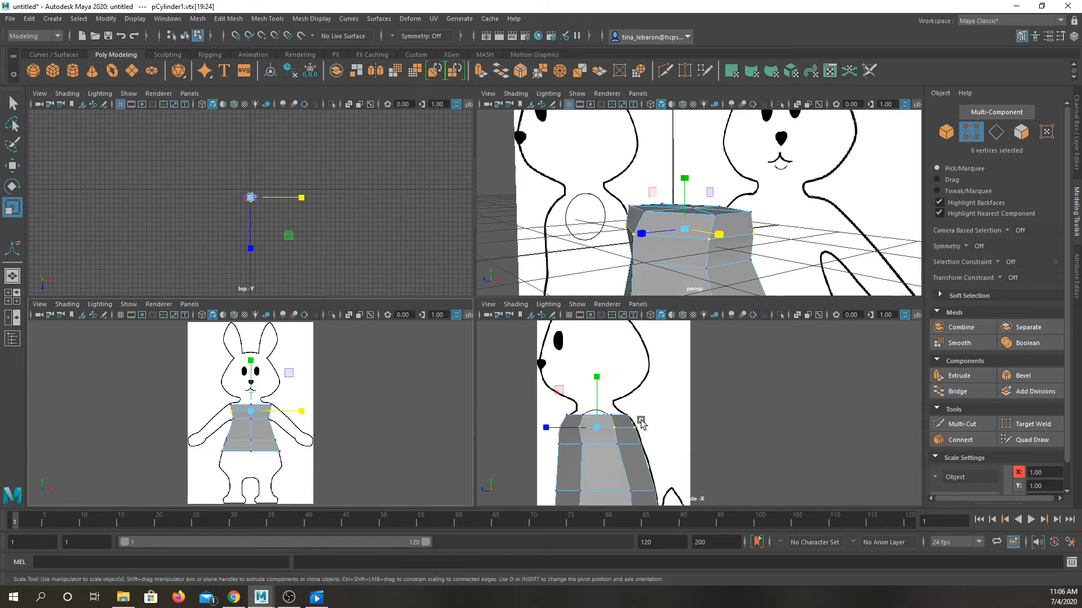
Step: Switch the torso to face mode and extrude its six top faces upward to a Y position of 0.52
{"action": "left_click", "coordinate": [13, 166]}
{"action": "right_click_drag", "start_coordinate": [257, 429], "coordinate": [253, 322]}
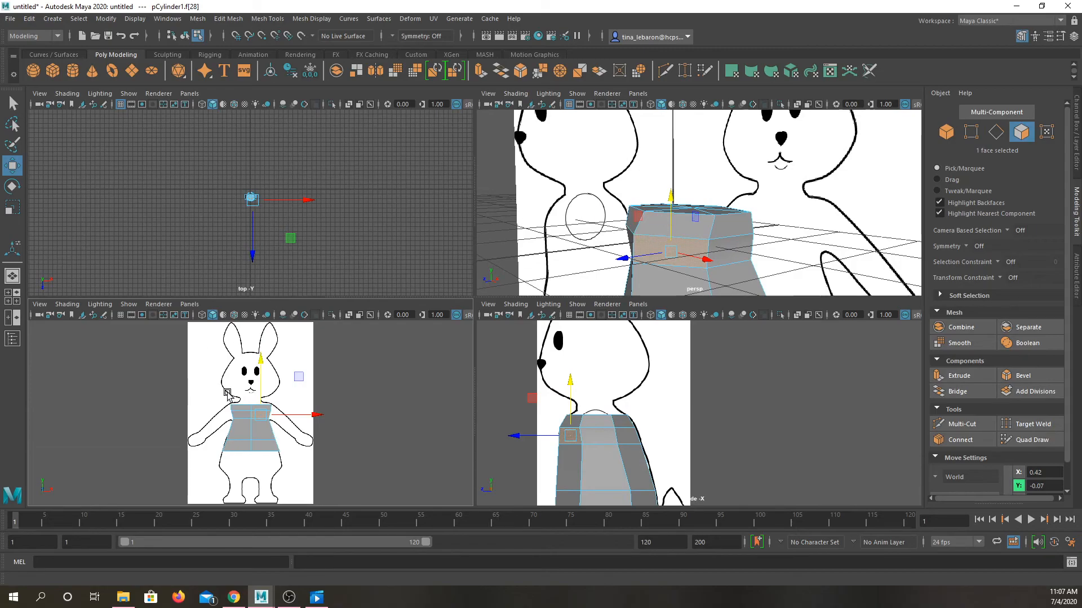
{"action": "left_click_drag", "start_coordinate": [298, 408], "coordinate": [298, 409]}
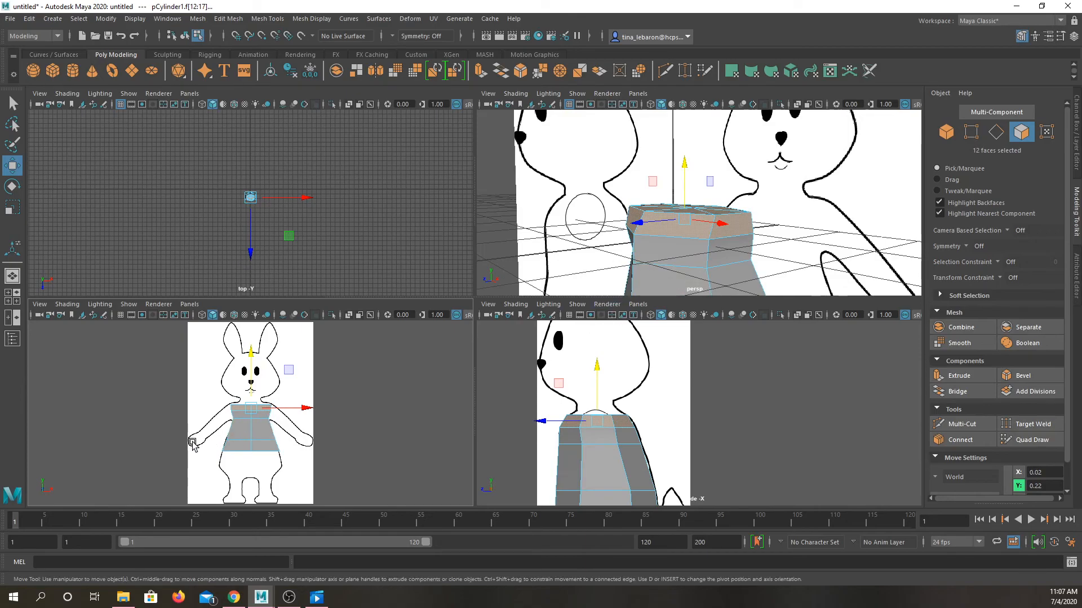
{"action": "left_click_drag", "start_coordinate": [250, 396], "coordinate": [251, 373], "text": "shift"}
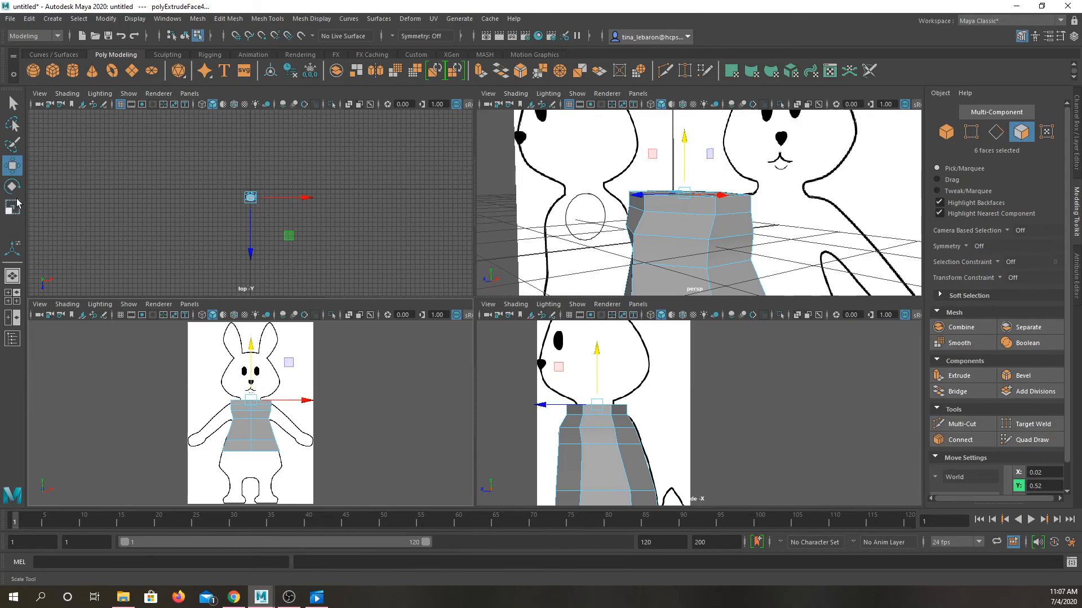
Step: Scale the new top faces narrower in depth towards the neck outline in the side view, lower them slightly and clear the selection
{"action": "left_click", "coordinate": [19, 215]}
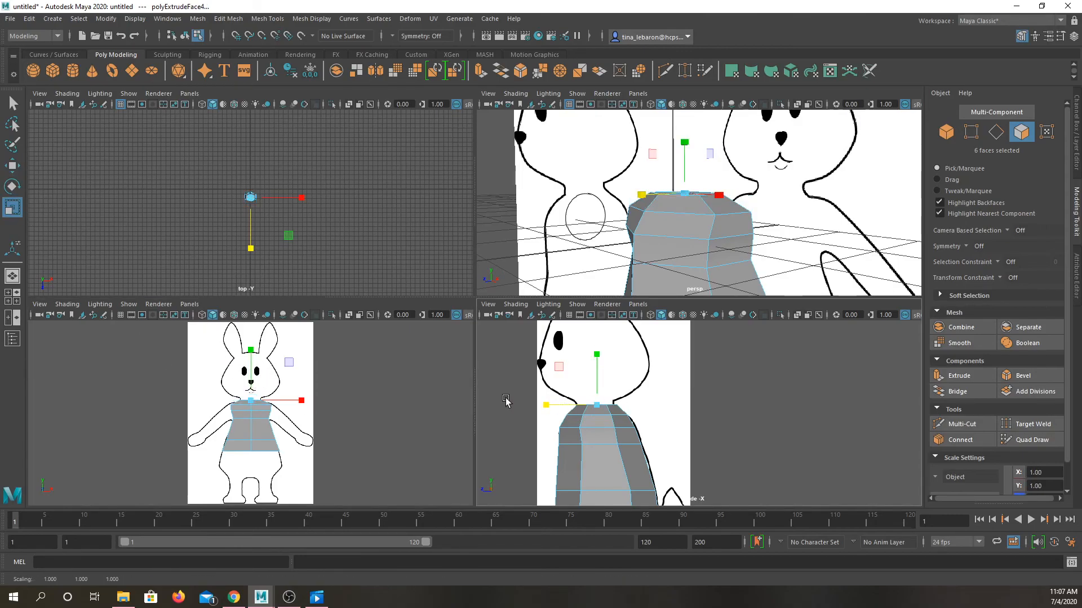
{"action": "left_click", "coordinate": [12, 165]}
{"action": "left_click_drag", "start_coordinate": [250, 352], "coordinate": [251, 349]}
{"action": "left_click", "coordinate": [723, 412]}
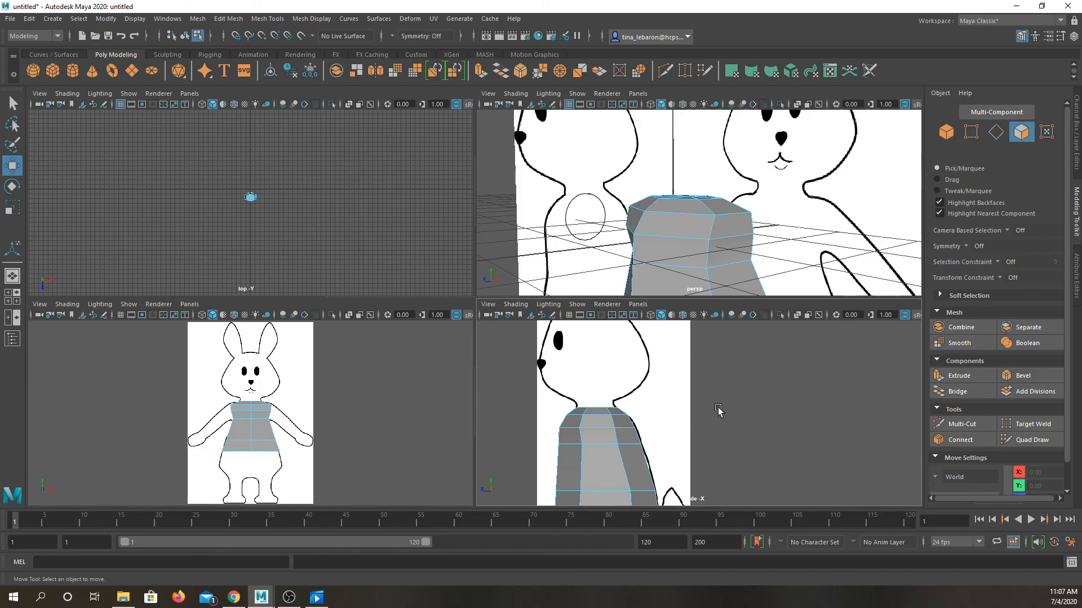